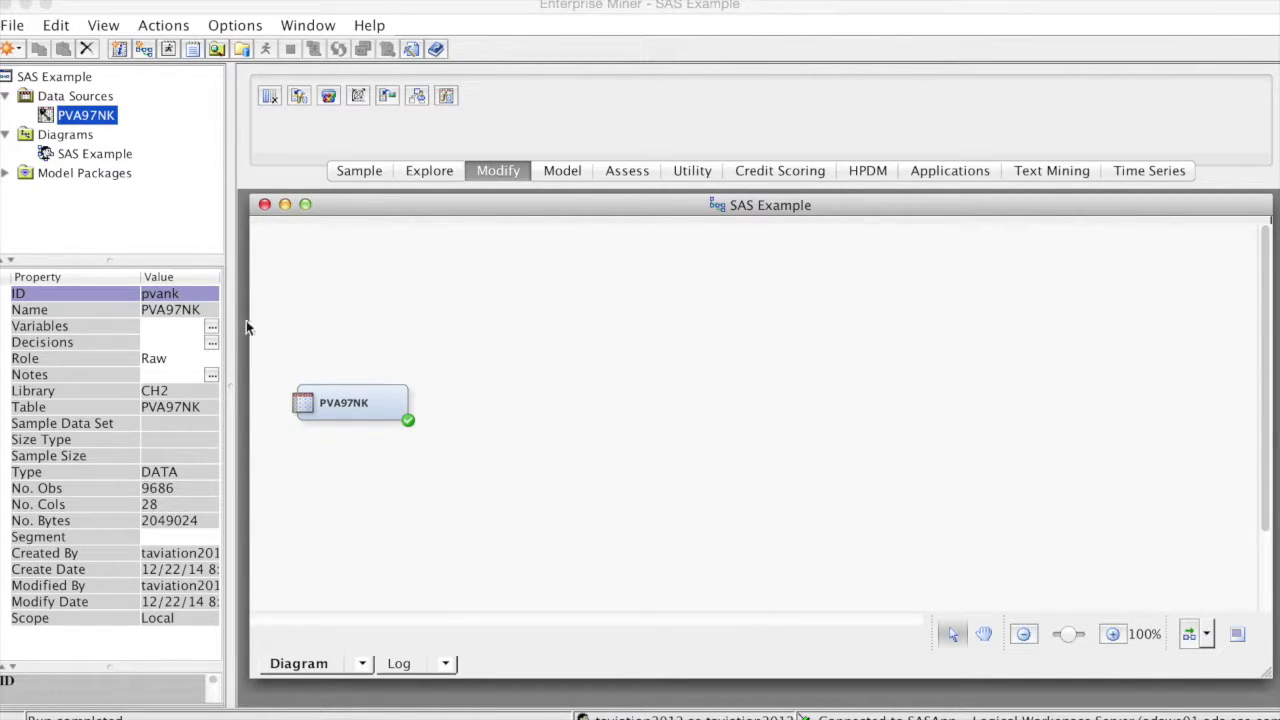
# Open the Explore view of PVA97NK and look at the DemMedIncome statistics row
pyautogui.rightClick(95, 119)
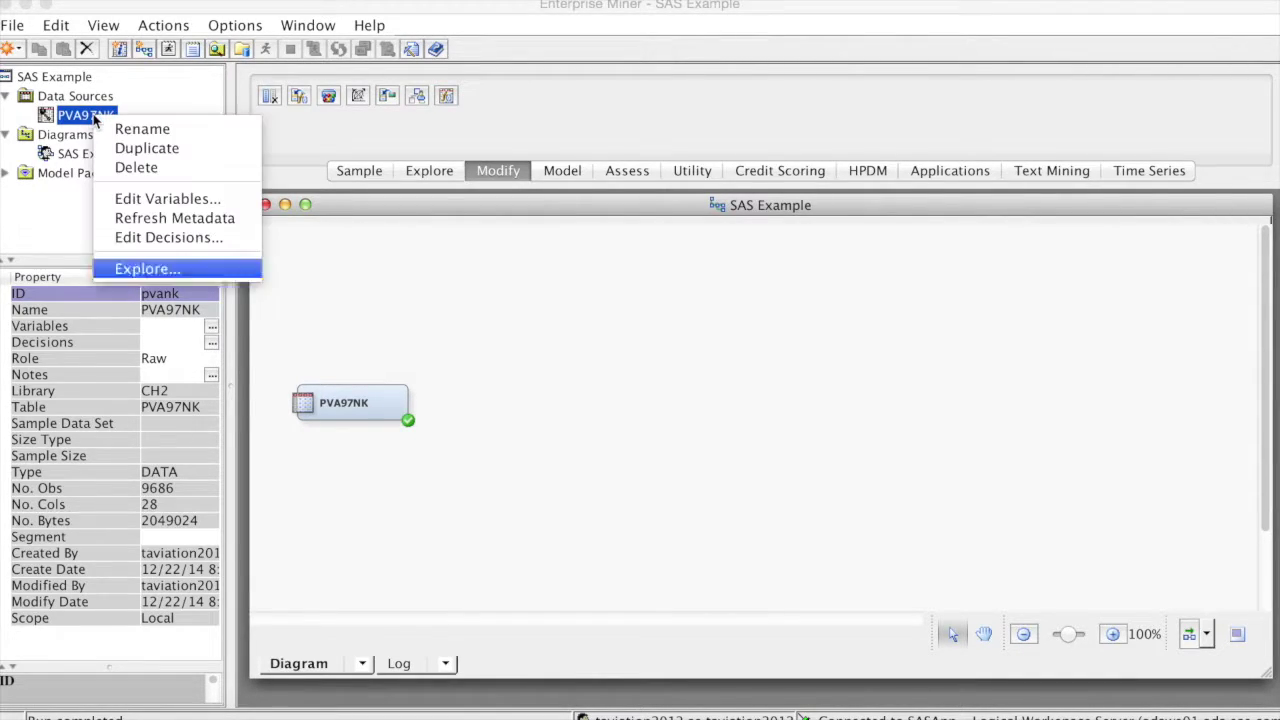
pyautogui.click(148, 270)
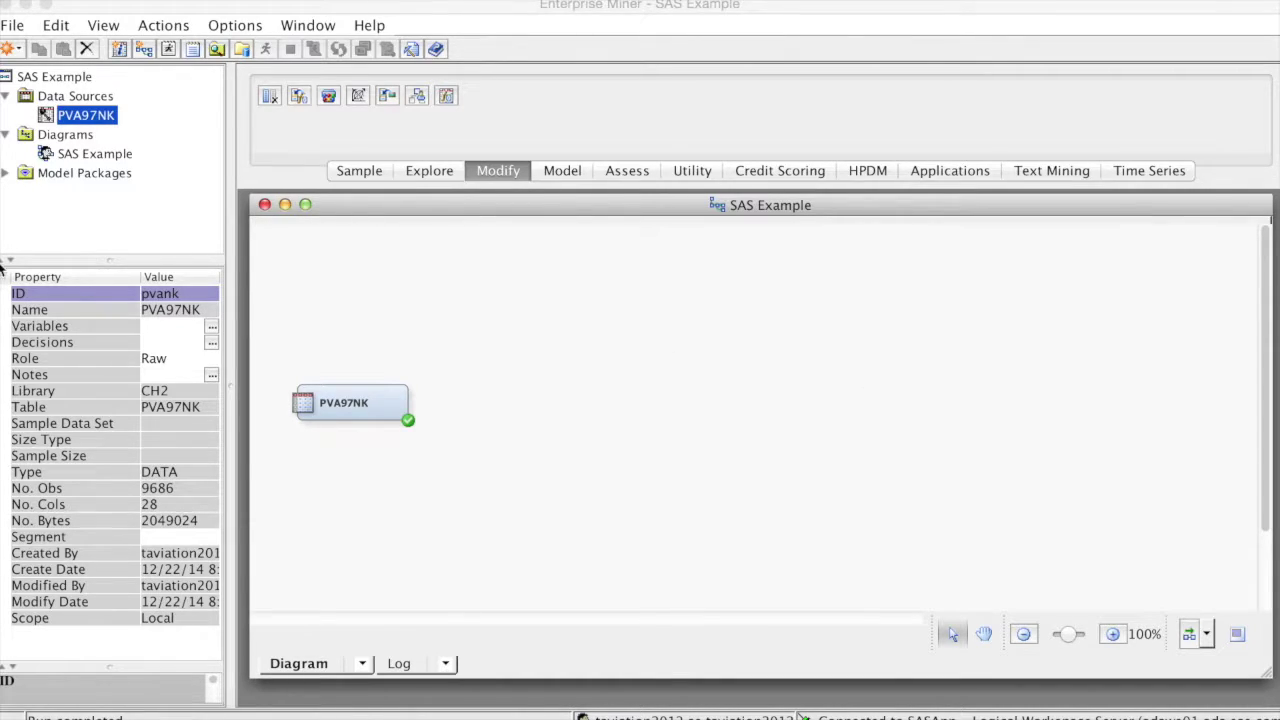
pyautogui.rightClick(96, 121)
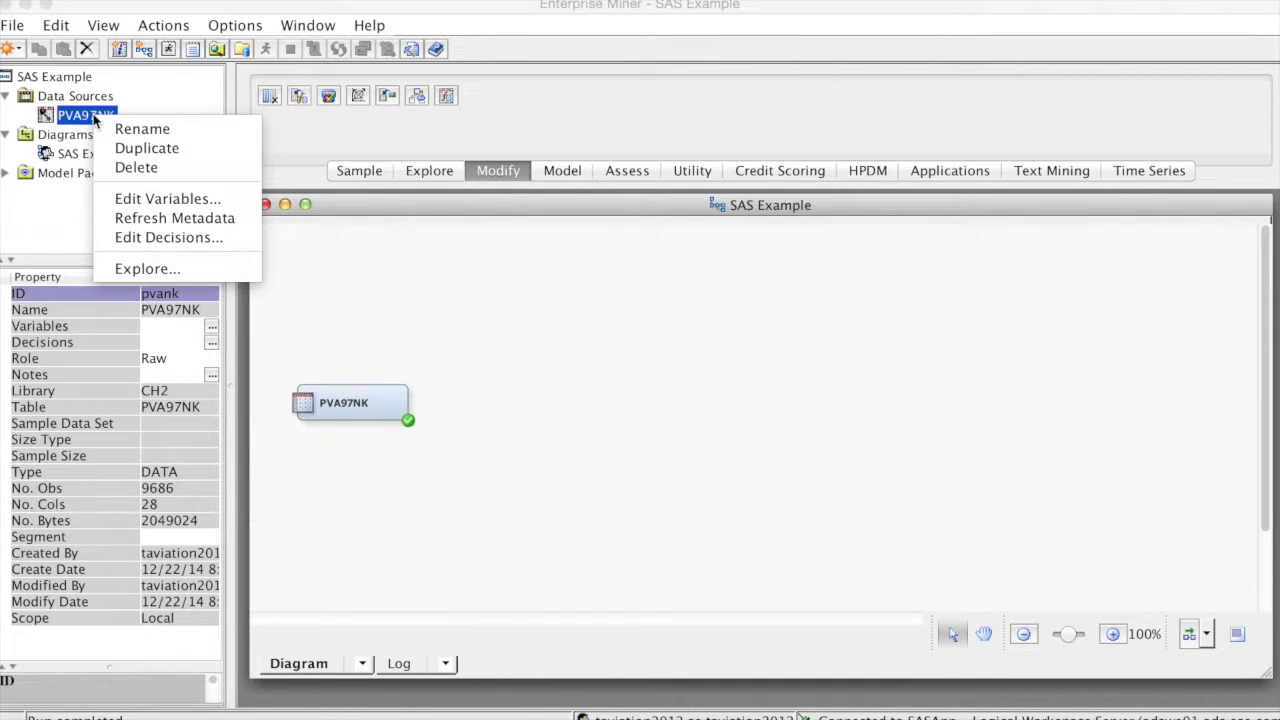
pyautogui.click(148, 268)
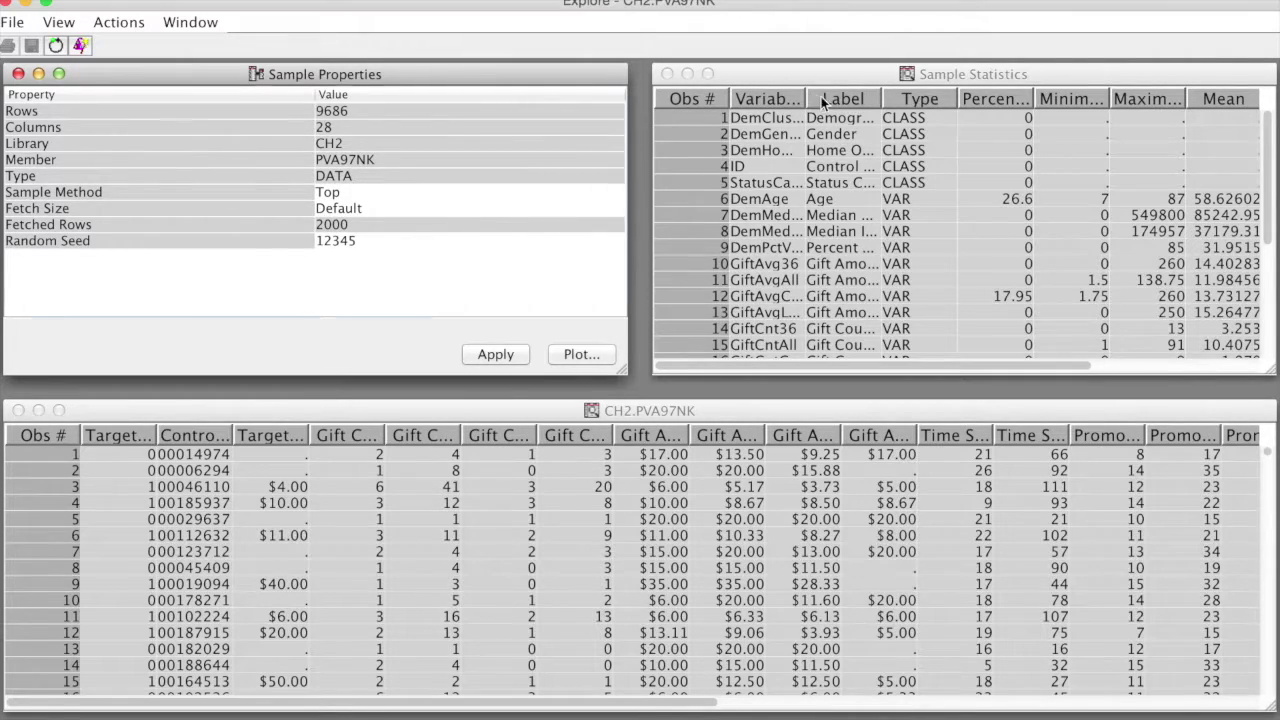
pyautogui.moveTo(806, 101); pyautogui.dragTo(843, 101)
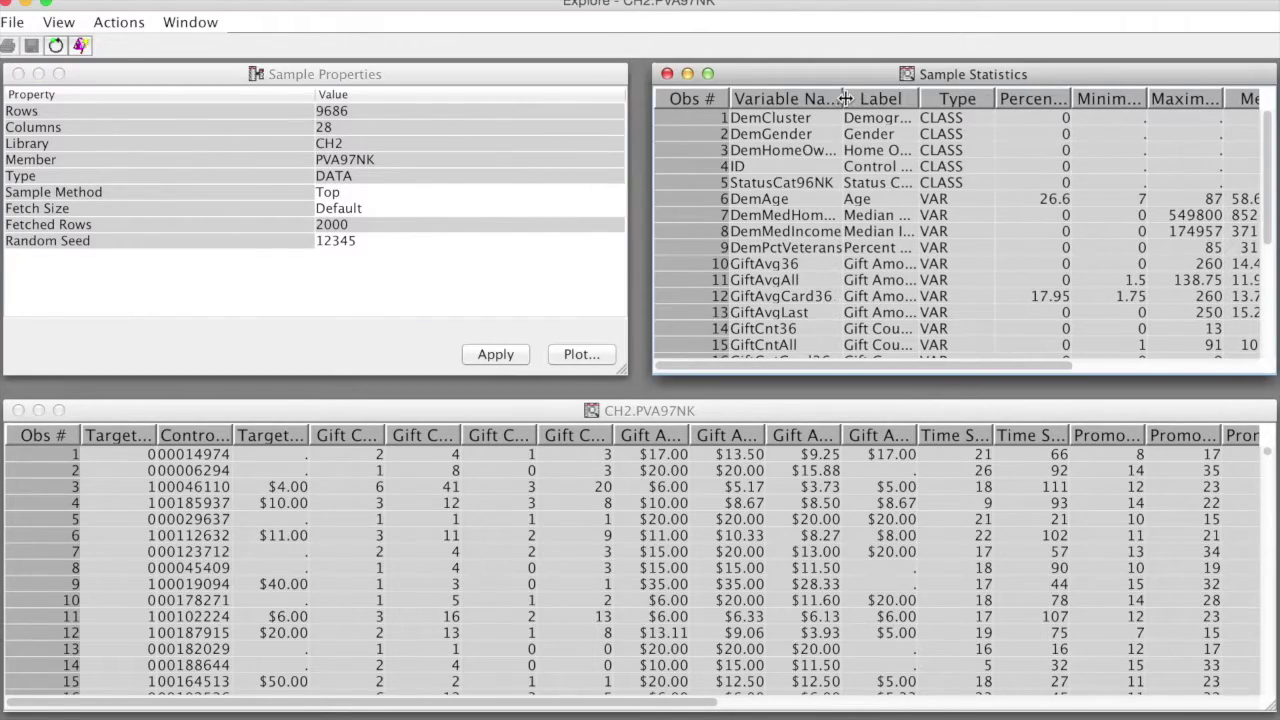
pyautogui.click(827, 236)
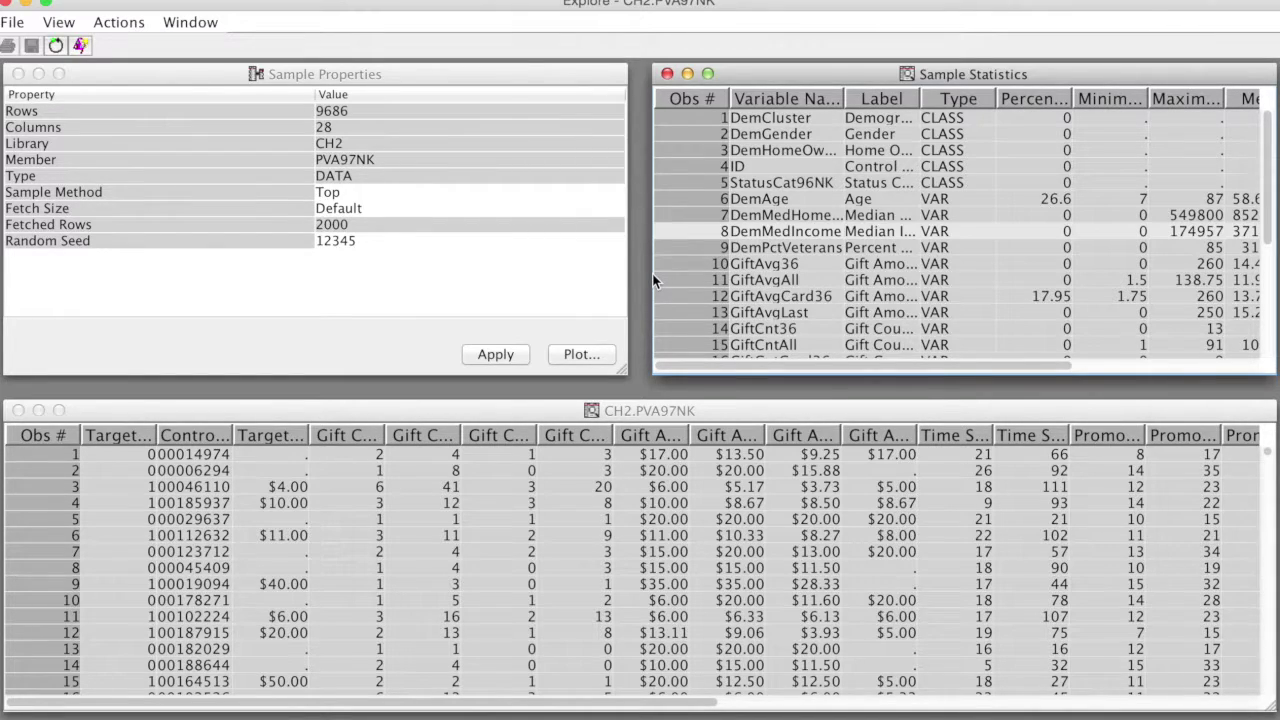
# Set the sample fetch size to Max, apply it, and start a new plot
pyautogui.click(355, 208)
pyautogui.click(347, 226)
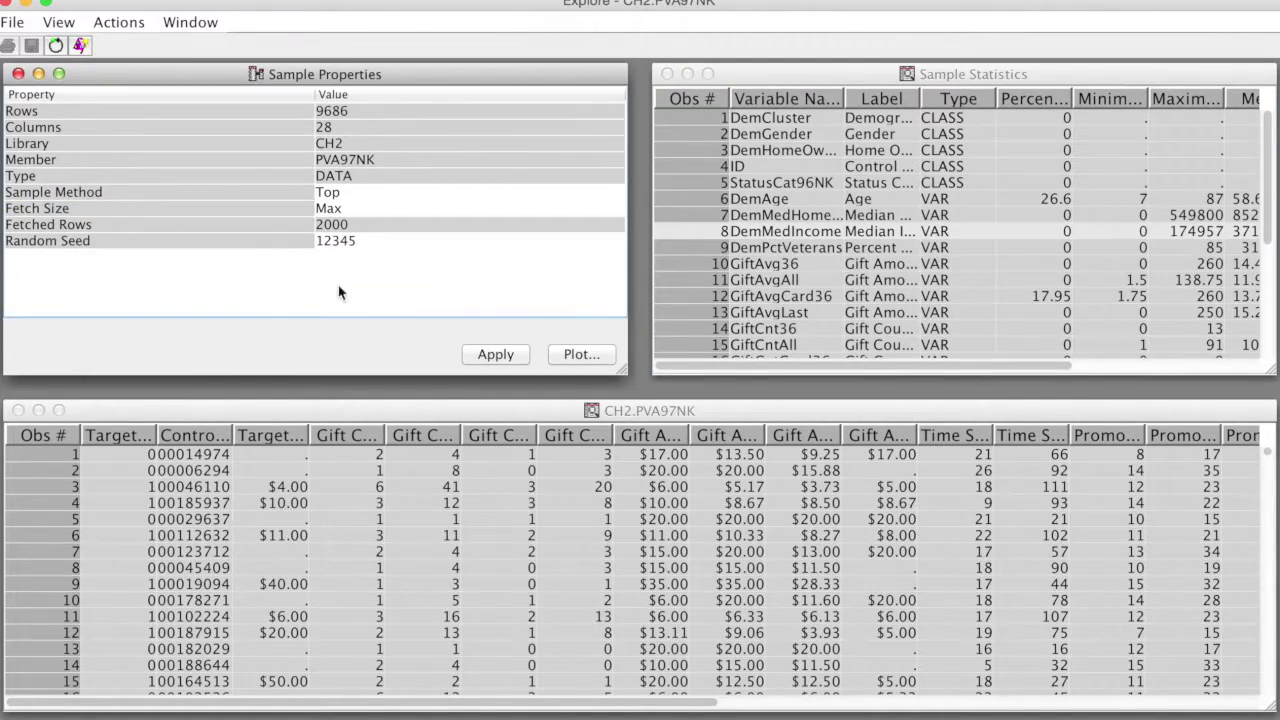
pyautogui.click(505, 355)
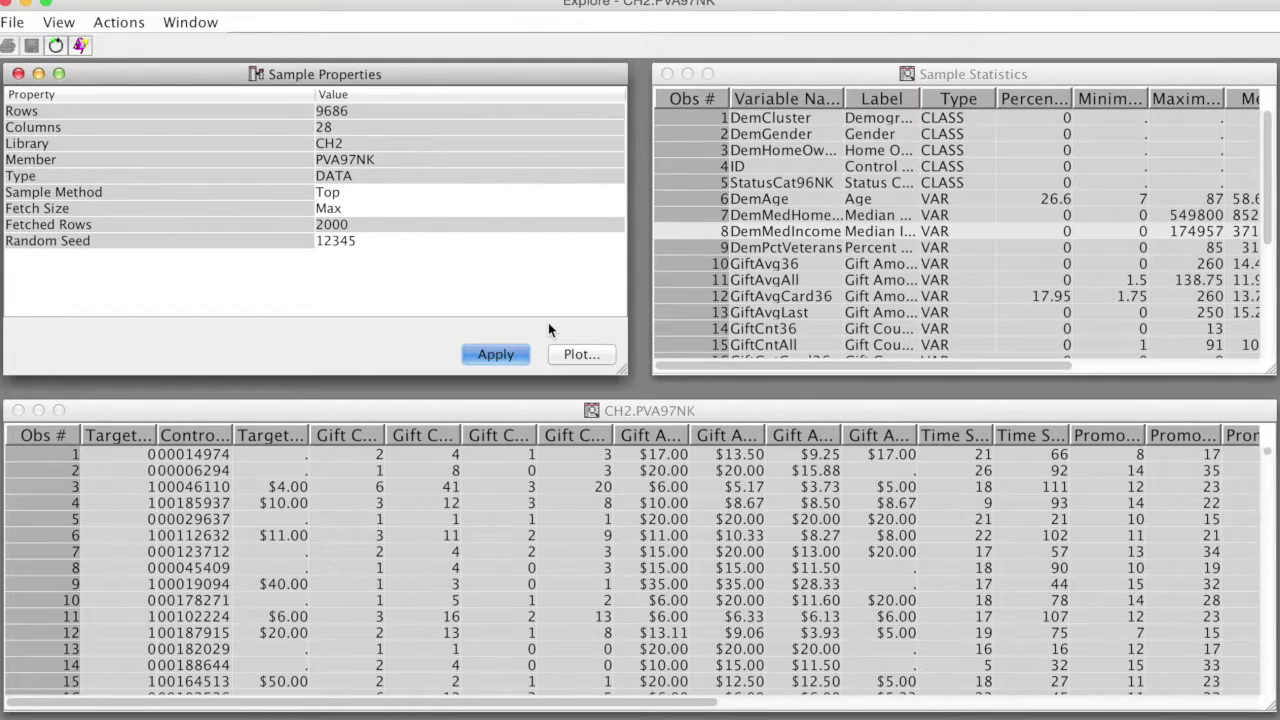
pyautogui.click(584, 355)
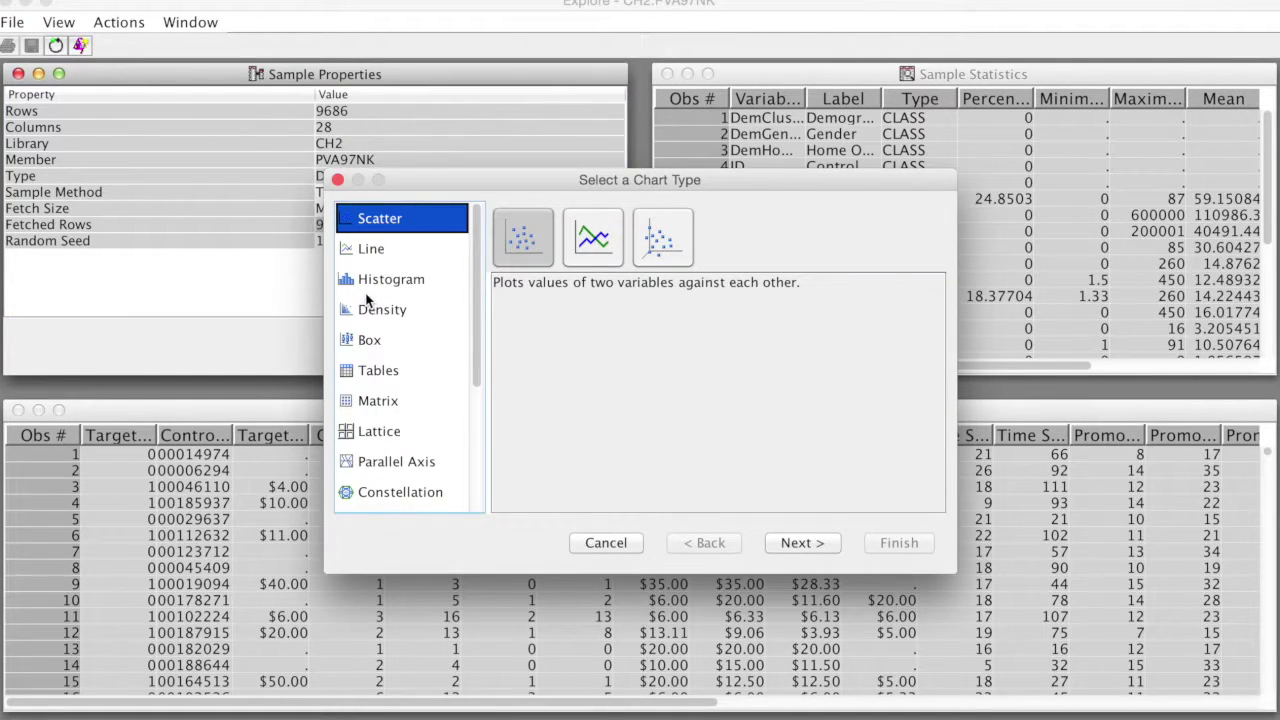
# Create a histogram with DemMedIncome assigned to the X role
pyautogui.click(379, 284)
pyautogui.click(801, 543)
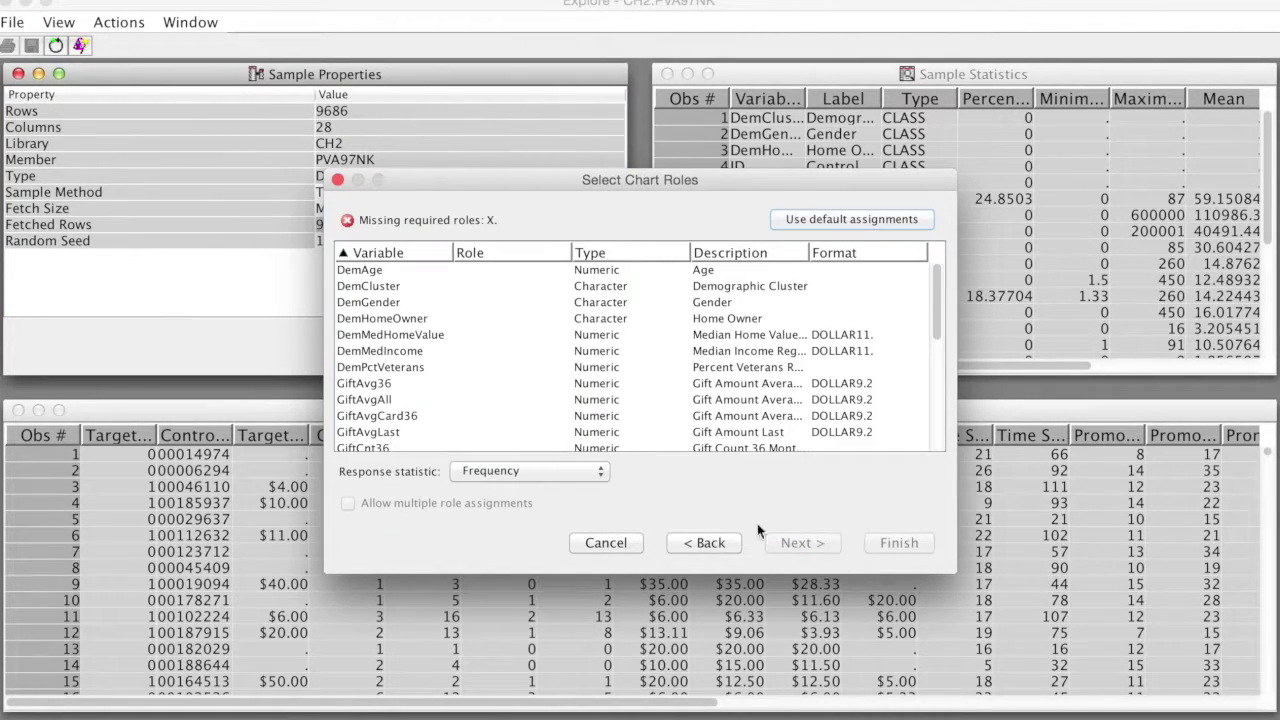
pyautogui.click(404, 356)
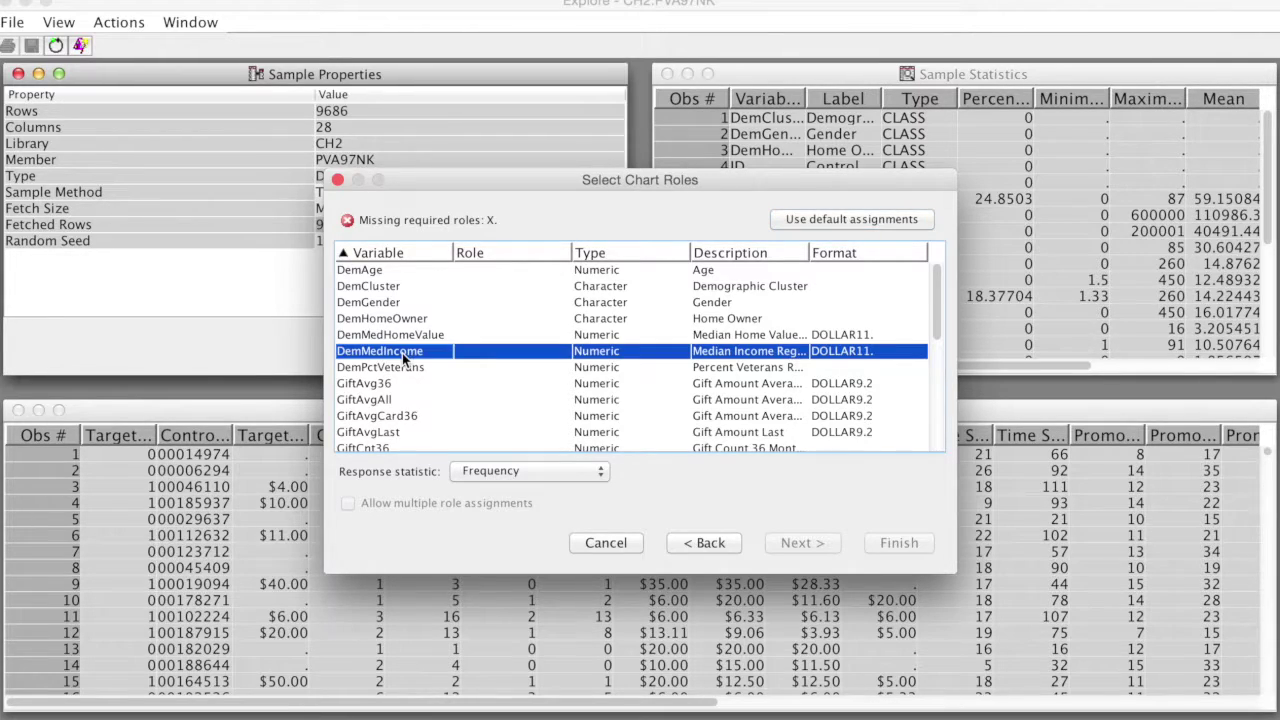
pyautogui.click(510, 356)
pyautogui.click(499, 367)
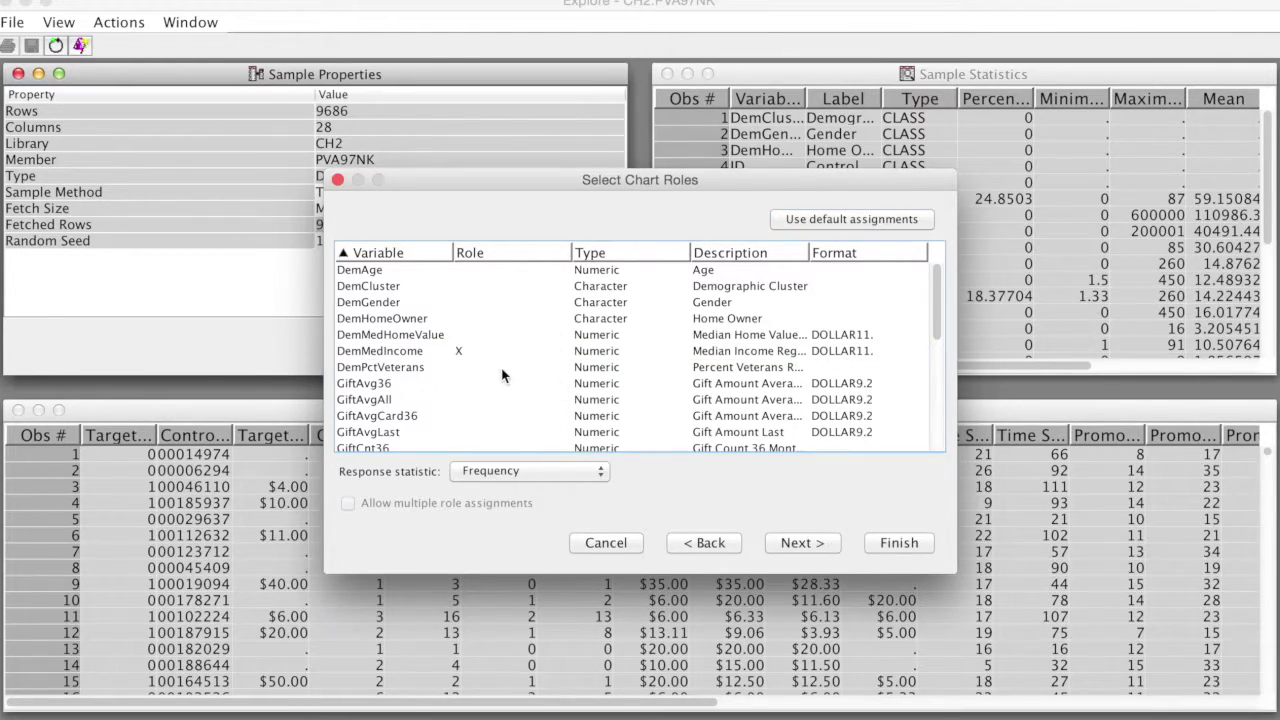
pyautogui.click(899, 543)
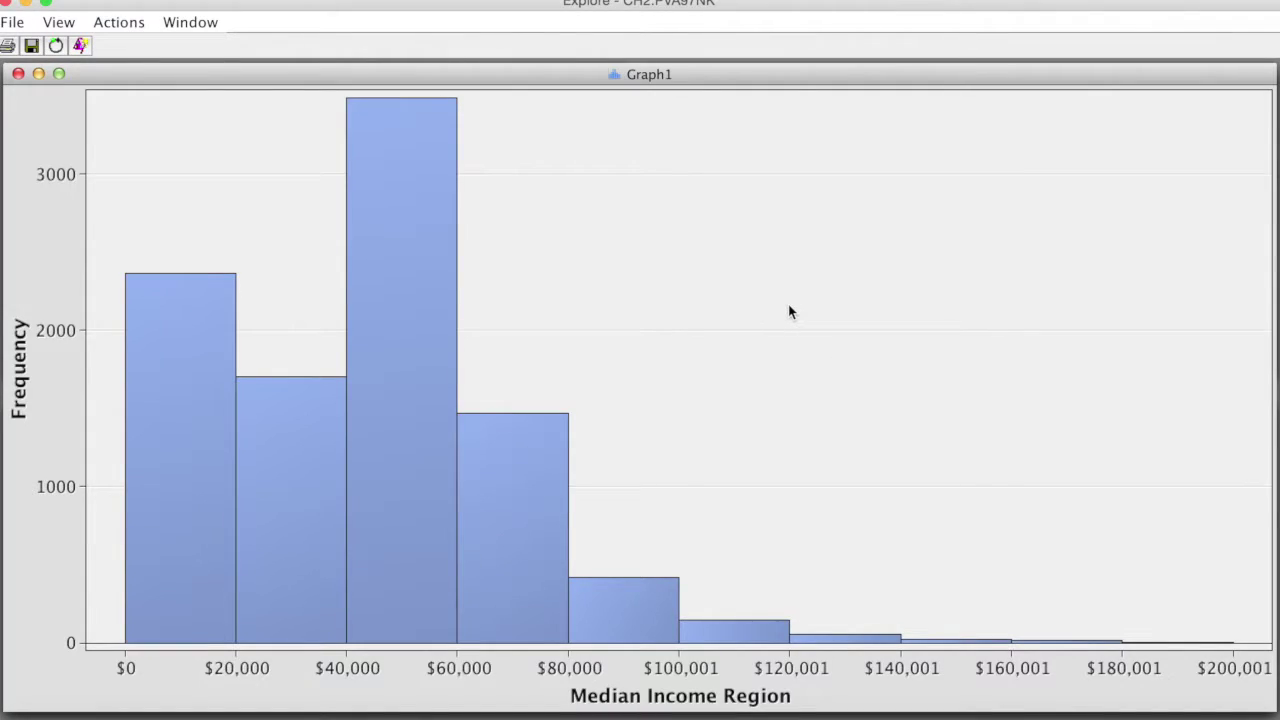
# Show the missing-value bin and set the histogram to 30 X bins
pyautogui.rightClick(649, 247)
pyautogui.click(677, 258)
pyautogui.click(570, 168)
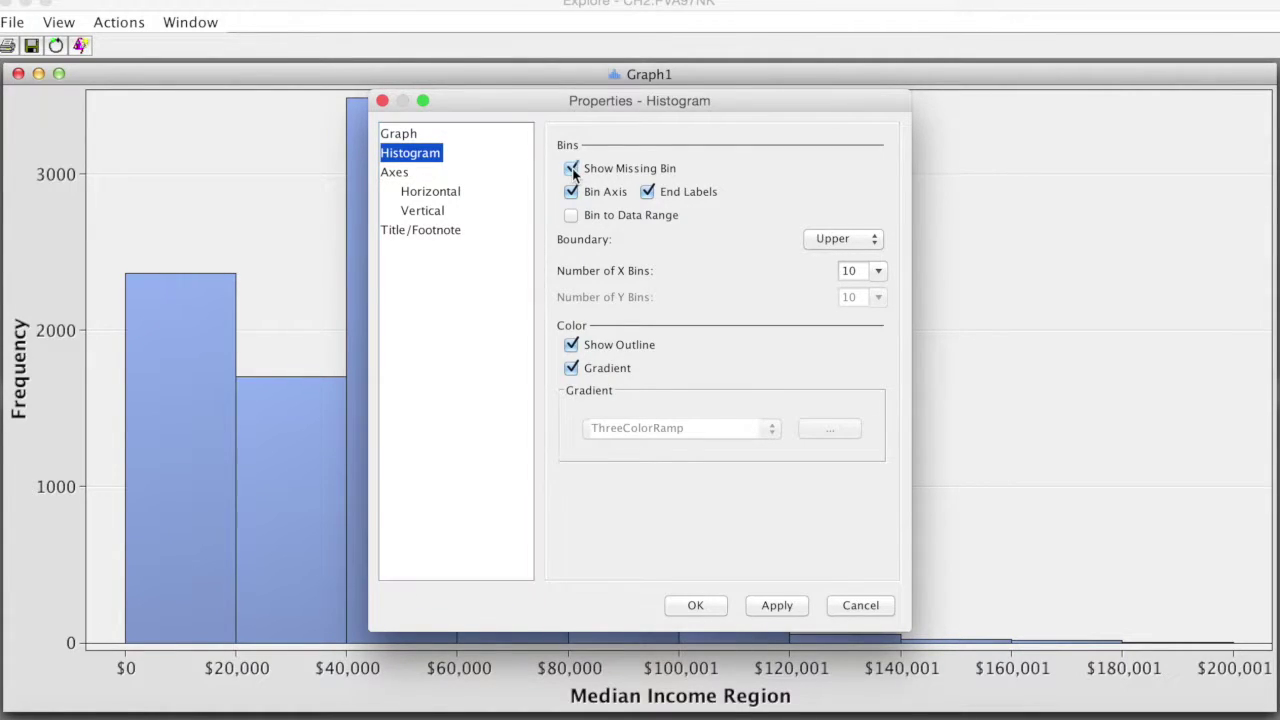
pyautogui.click(879, 271)
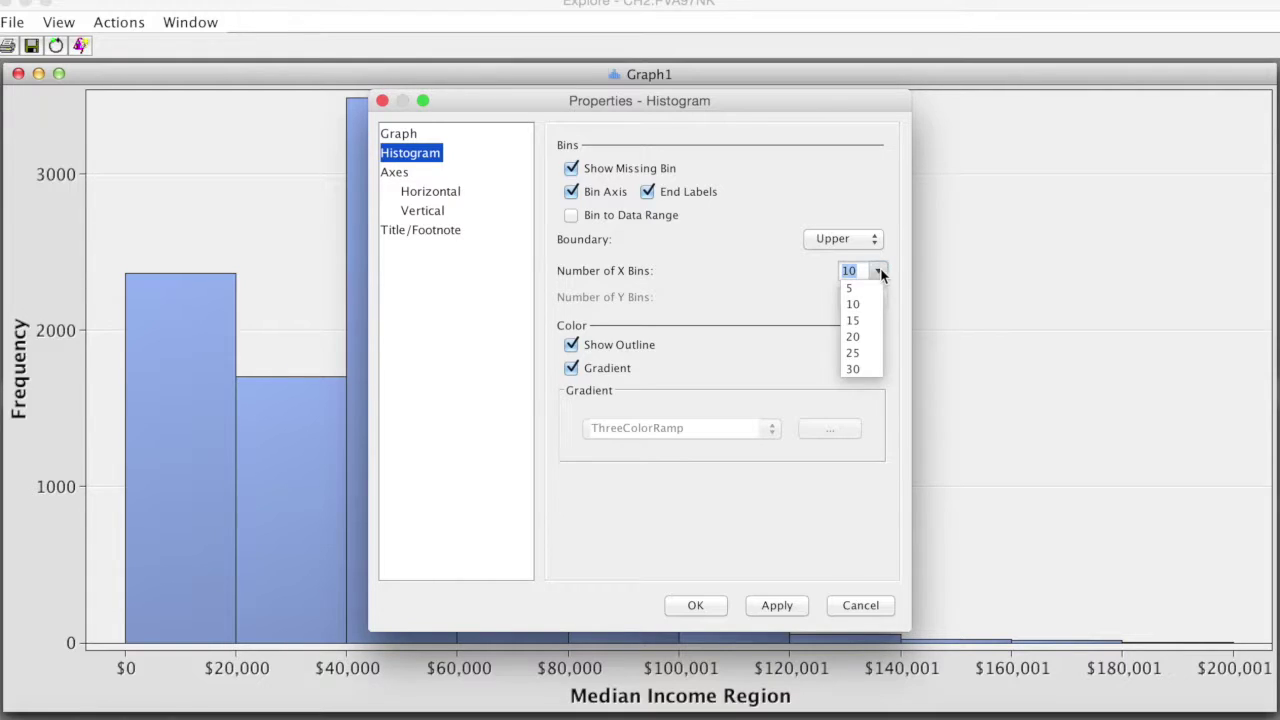
pyautogui.click(857, 366)
pyautogui.click(716, 606)
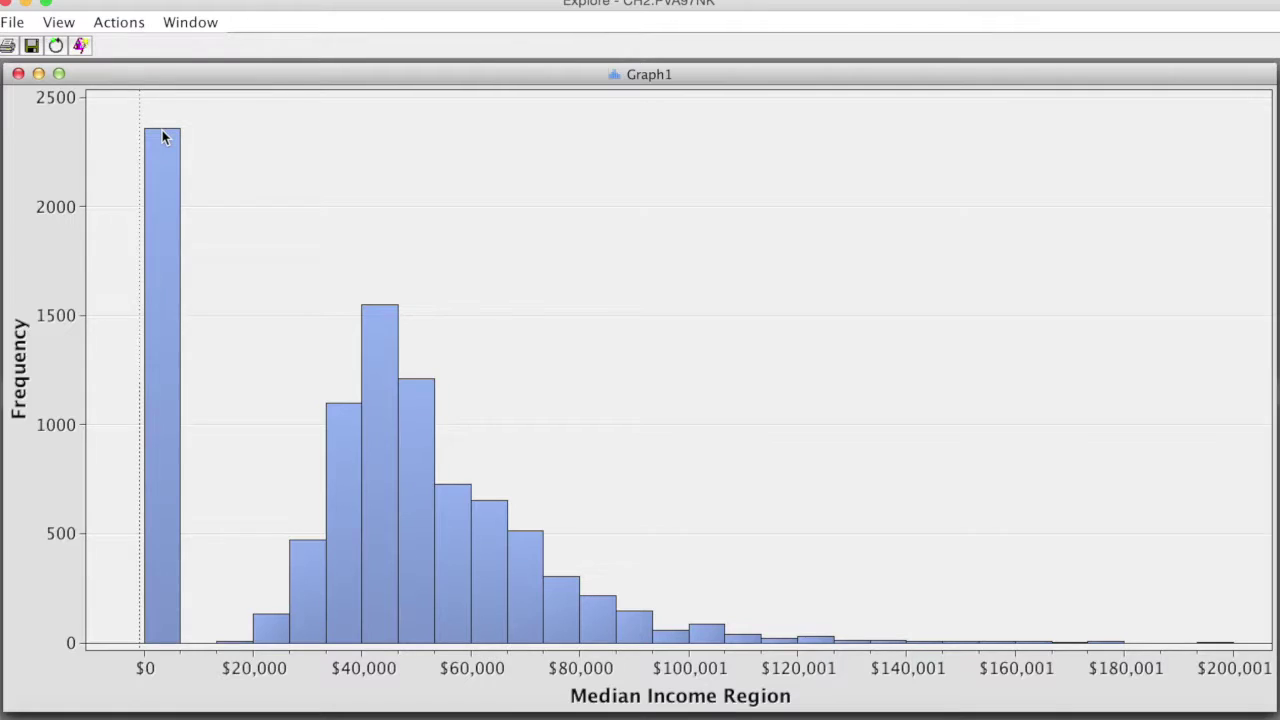
pyautogui.moveTo(162, 136)
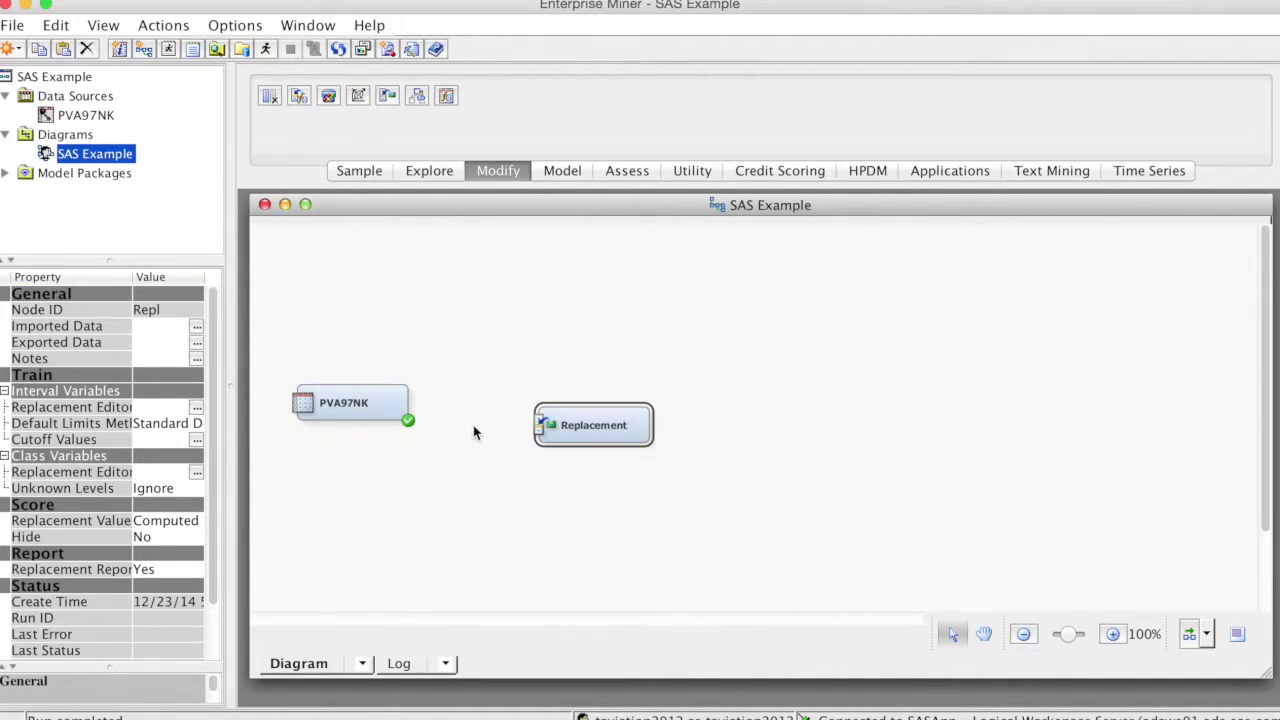
# Connect PVA97NK to the Replacement node and set its default limits method to None
pyautogui.moveTo(413, 397); pyautogui.dragTo(541, 425)
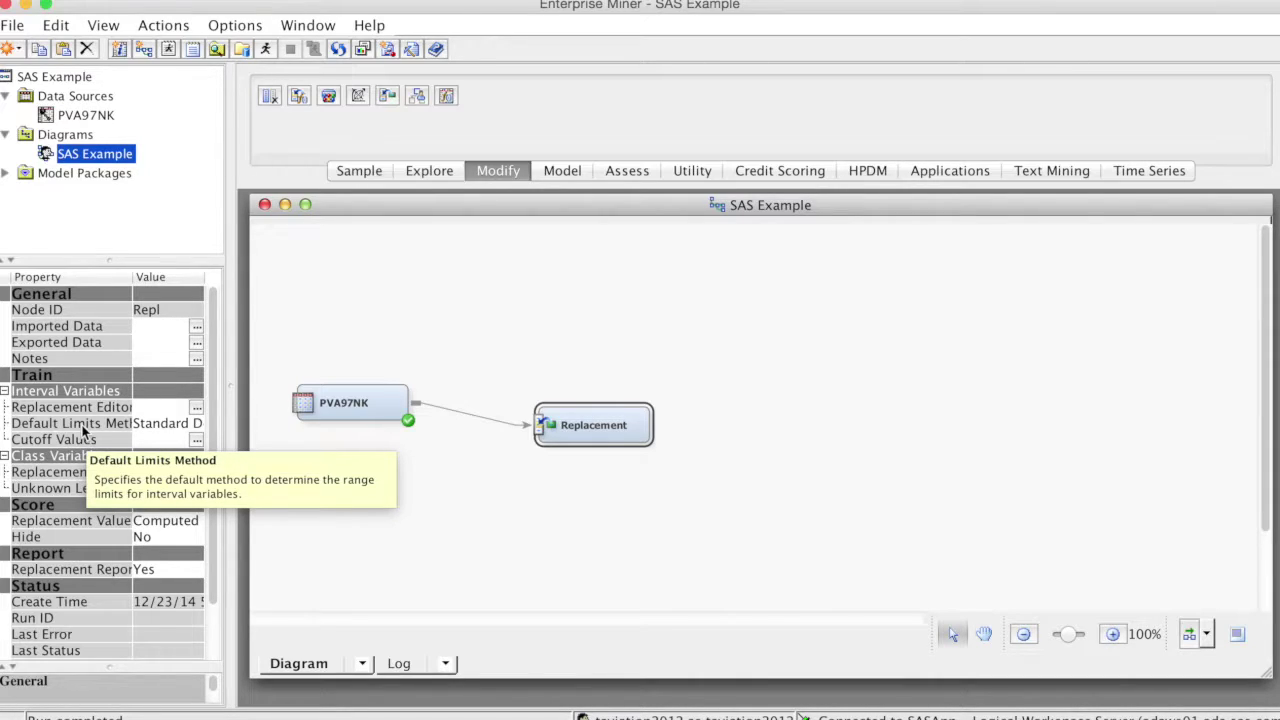
pyautogui.click(195, 423)
pyautogui.click(161, 440)
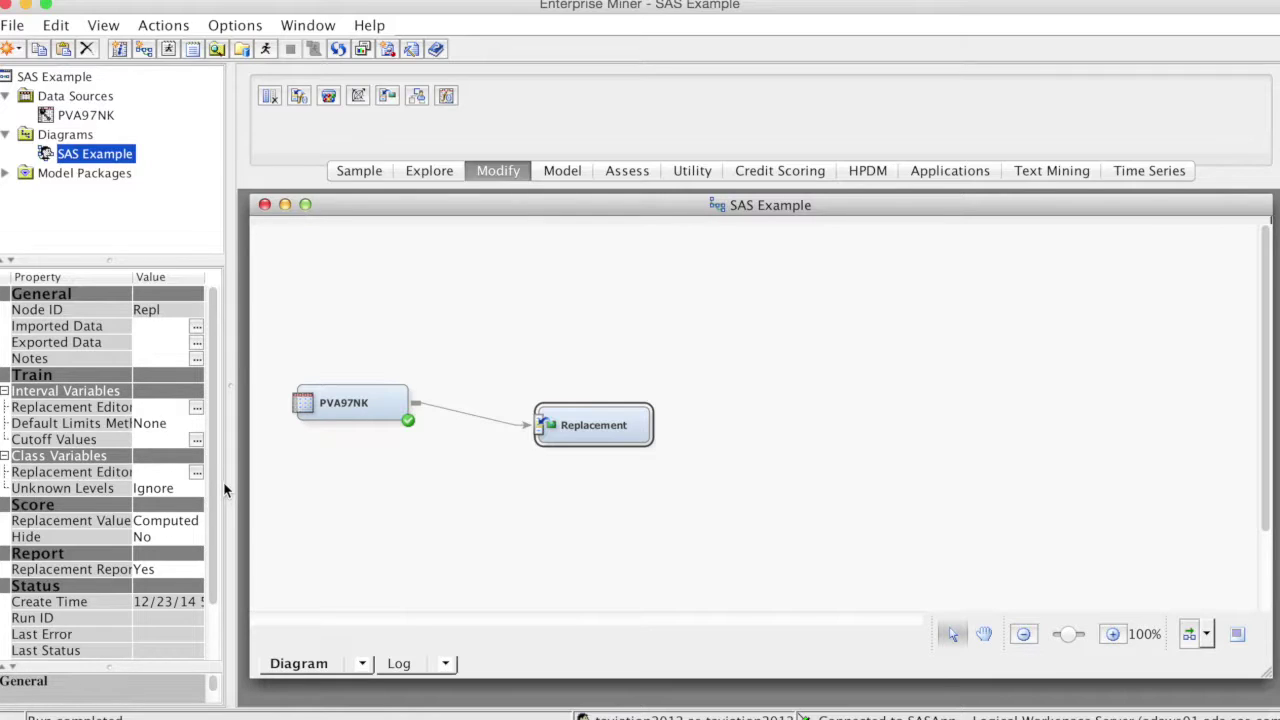
# Set the Replacement node's replacement value to Missing
pyautogui.moveTo(223, 489); pyautogui.dragTo(223, 542)
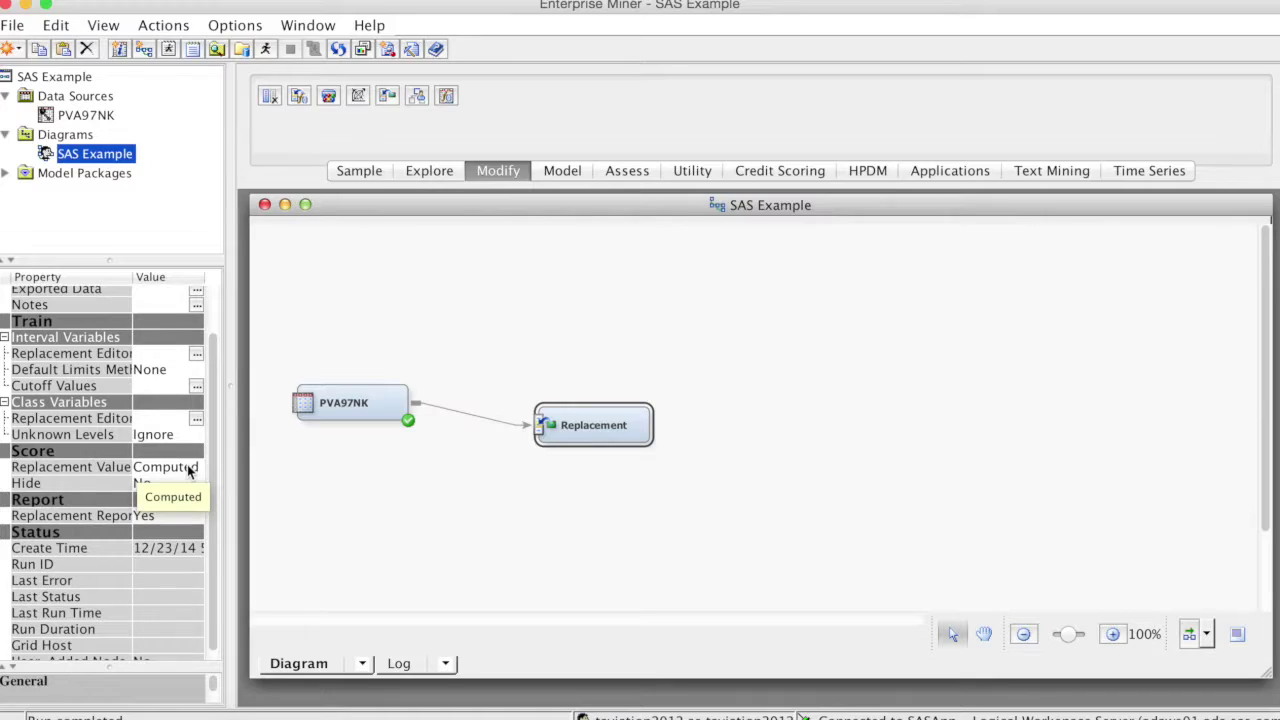
pyautogui.click(187, 468)
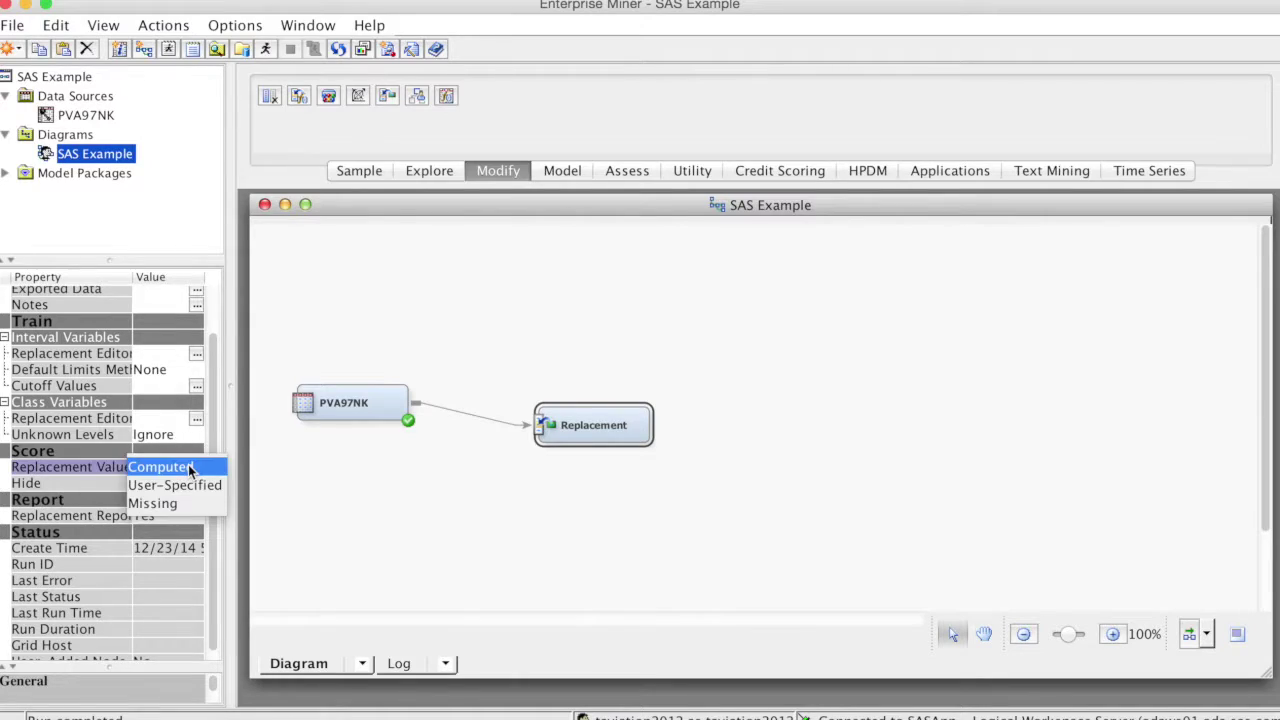
pyautogui.click(155, 504)
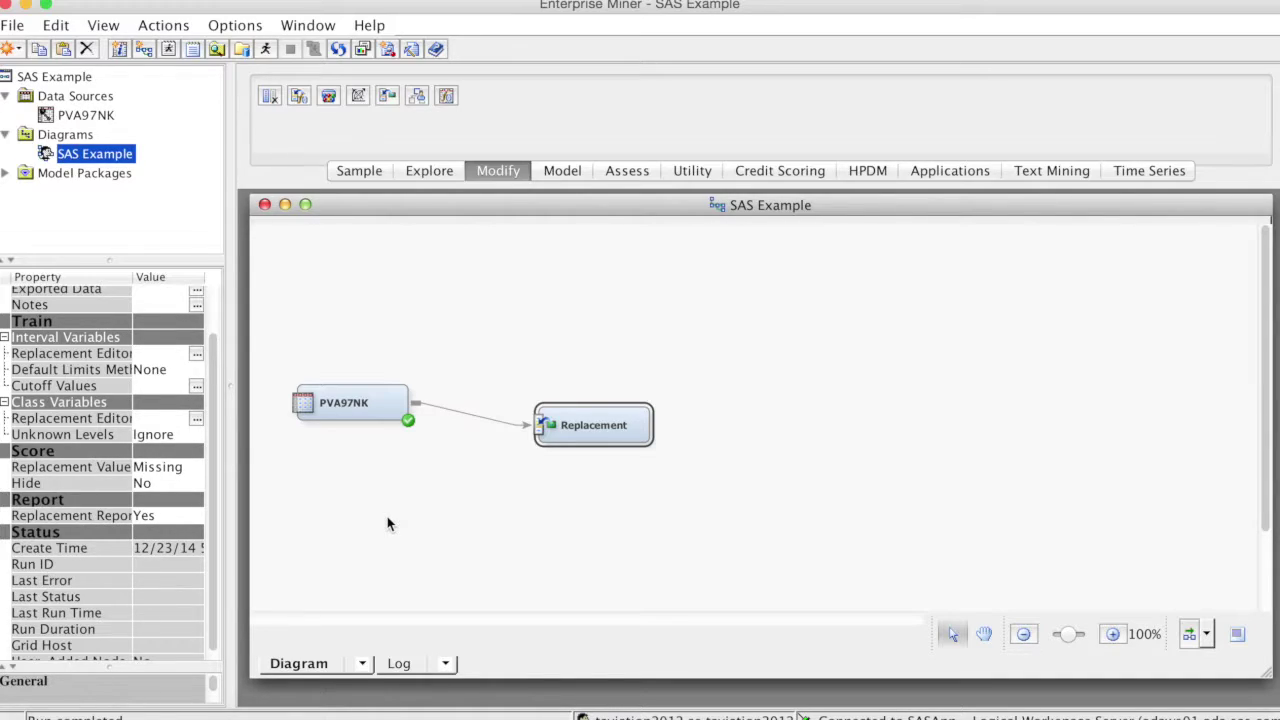
pyautogui.scroll(3, 222, 445)
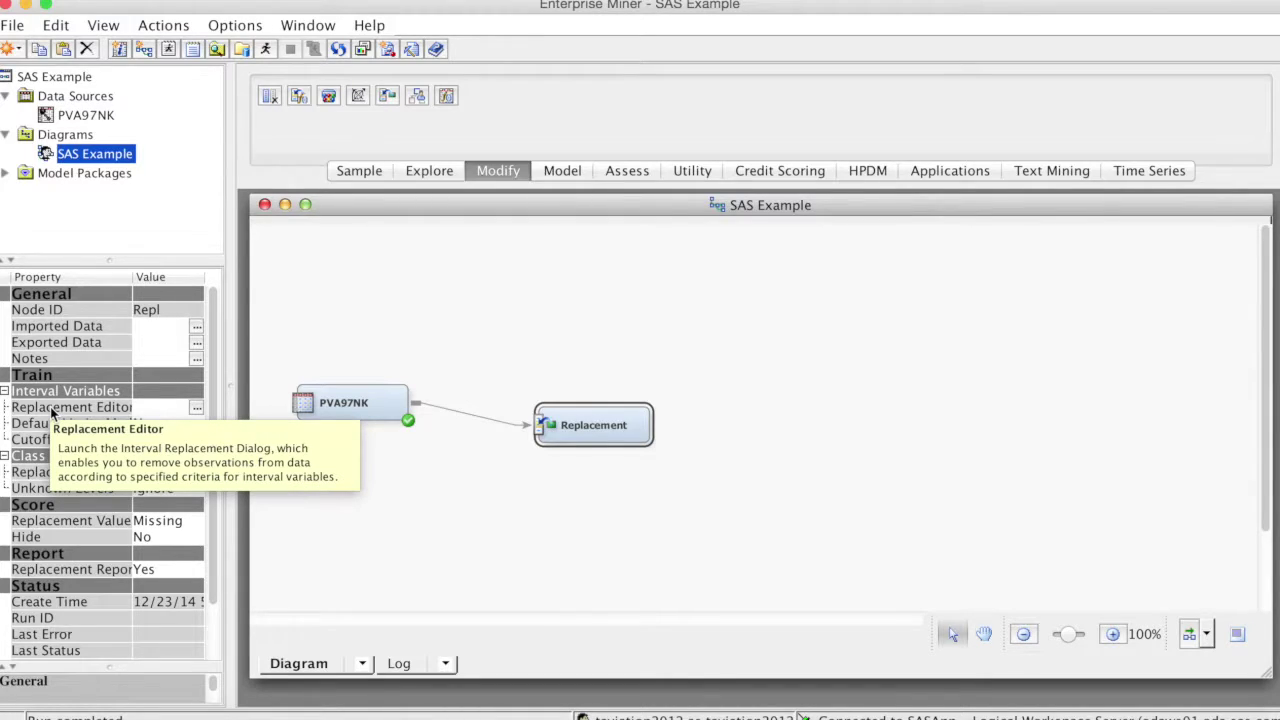
pyautogui.click(197, 410)
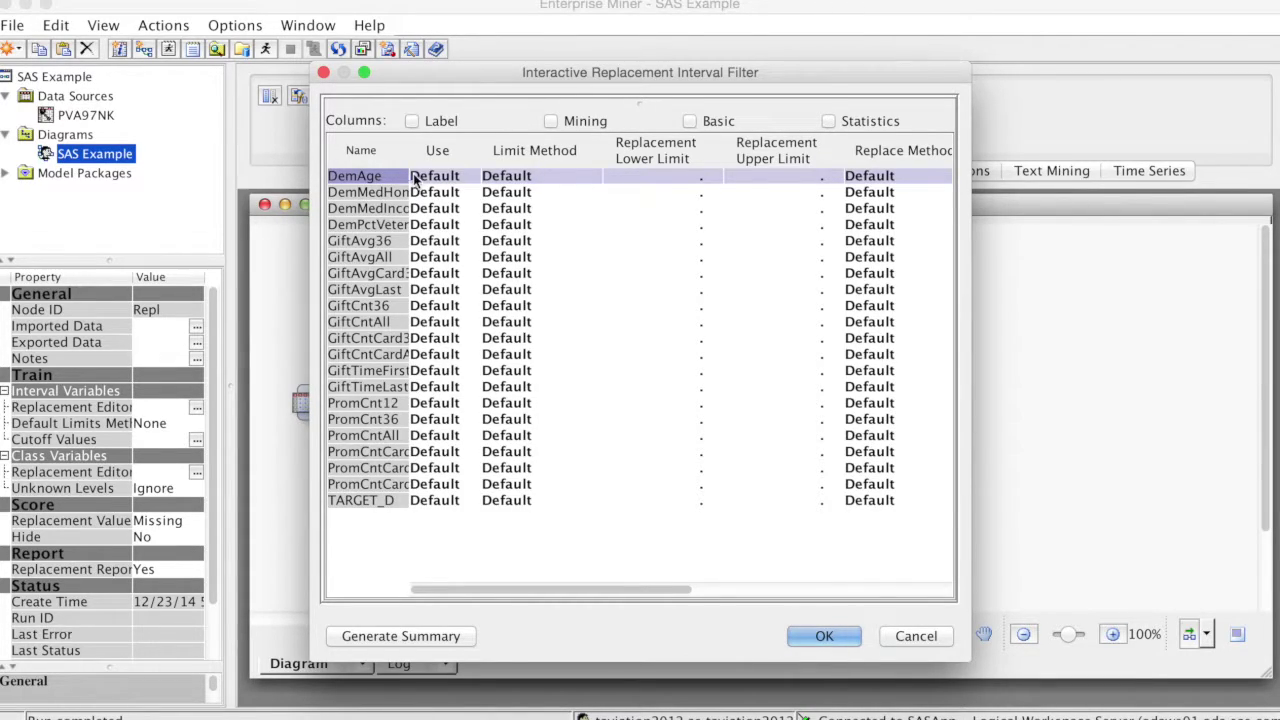
# Show labels and give DemMedIncome a User Specified limit method with lower limit 1
pyautogui.click(412, 121)
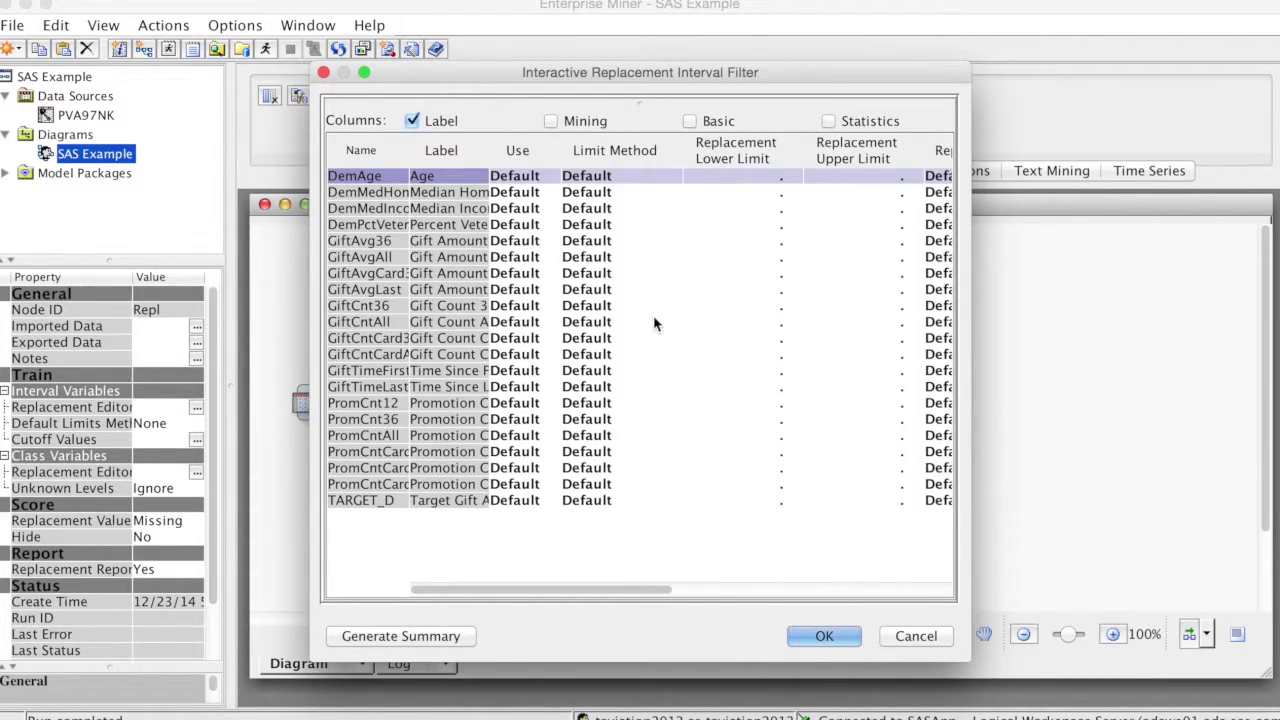
pyautogui.click(667, 209)
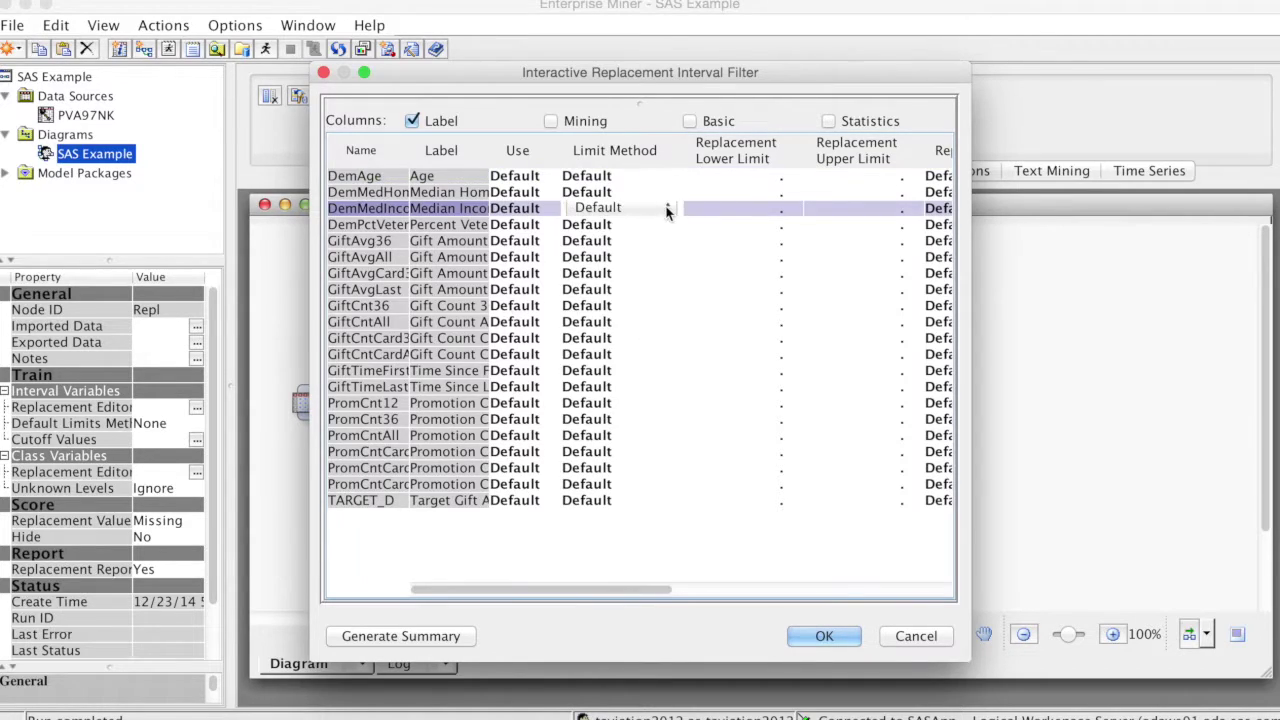
pyautogui.click(669, 207)
pyautogui.click(626, 335)
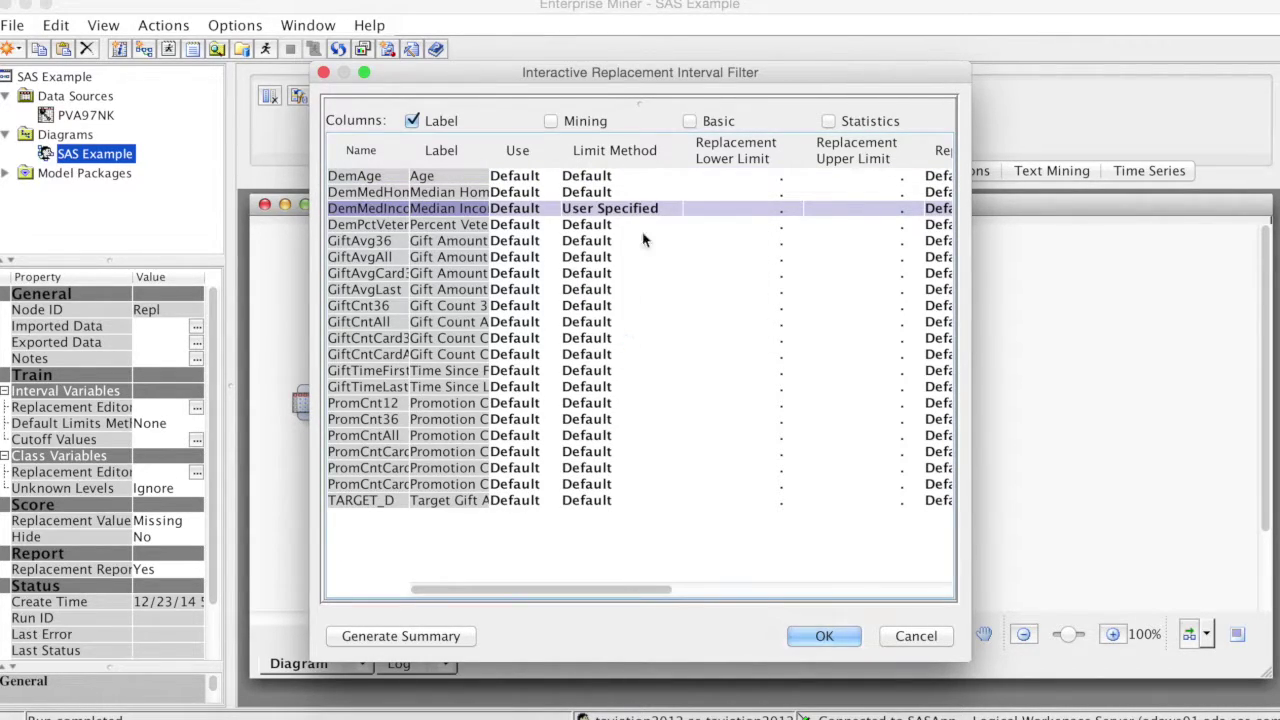
pyautogui.doubleClick(754, 209)
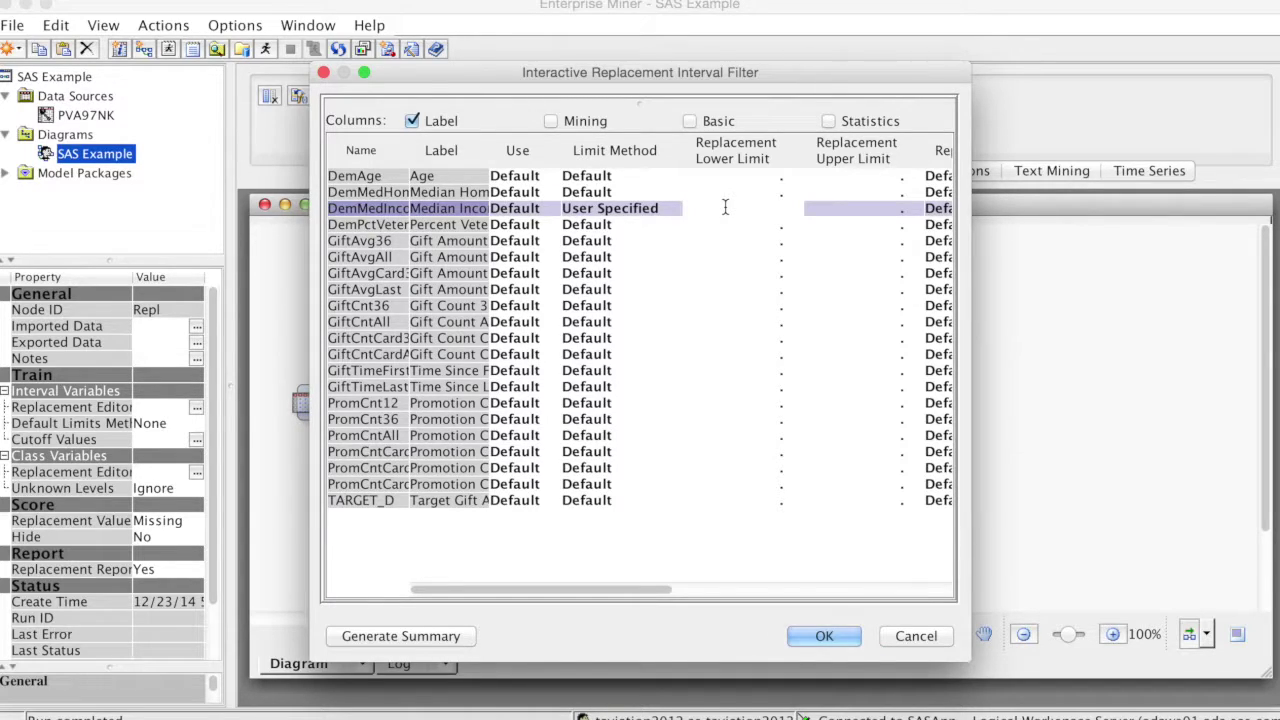
pyautogui.write('1')
# Close the interval filter, run the Replacement node's path, and open its results
pyautogui.press('Return')
pyautogui.rightClick(627, 430)
pyautogui.click(672, 464)
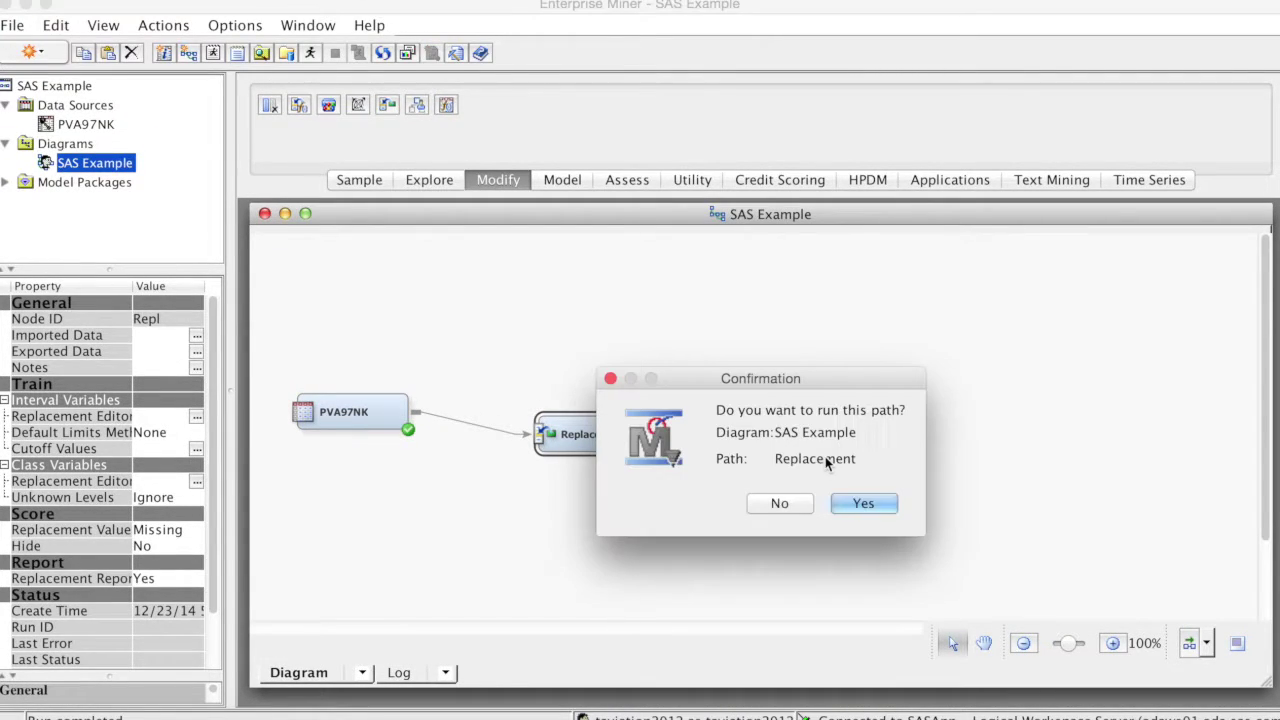
pyautogui.click(842, 506)
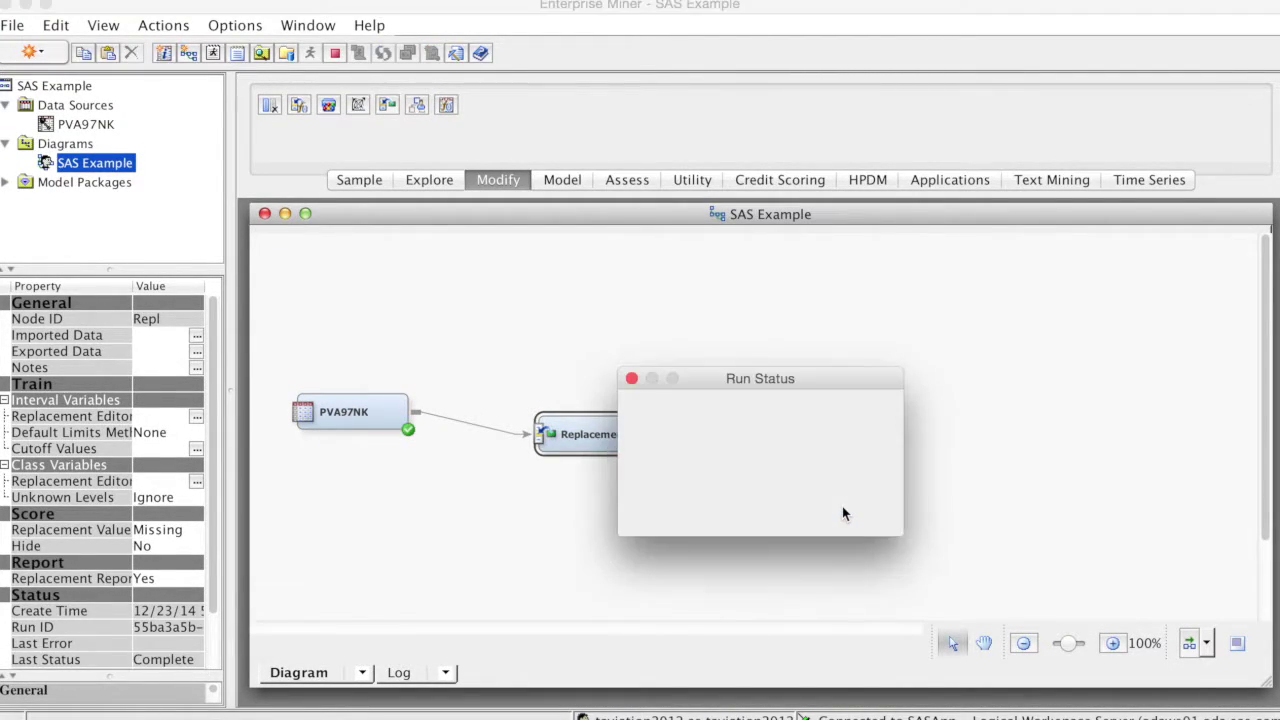
pyautogui.click(715, 504)
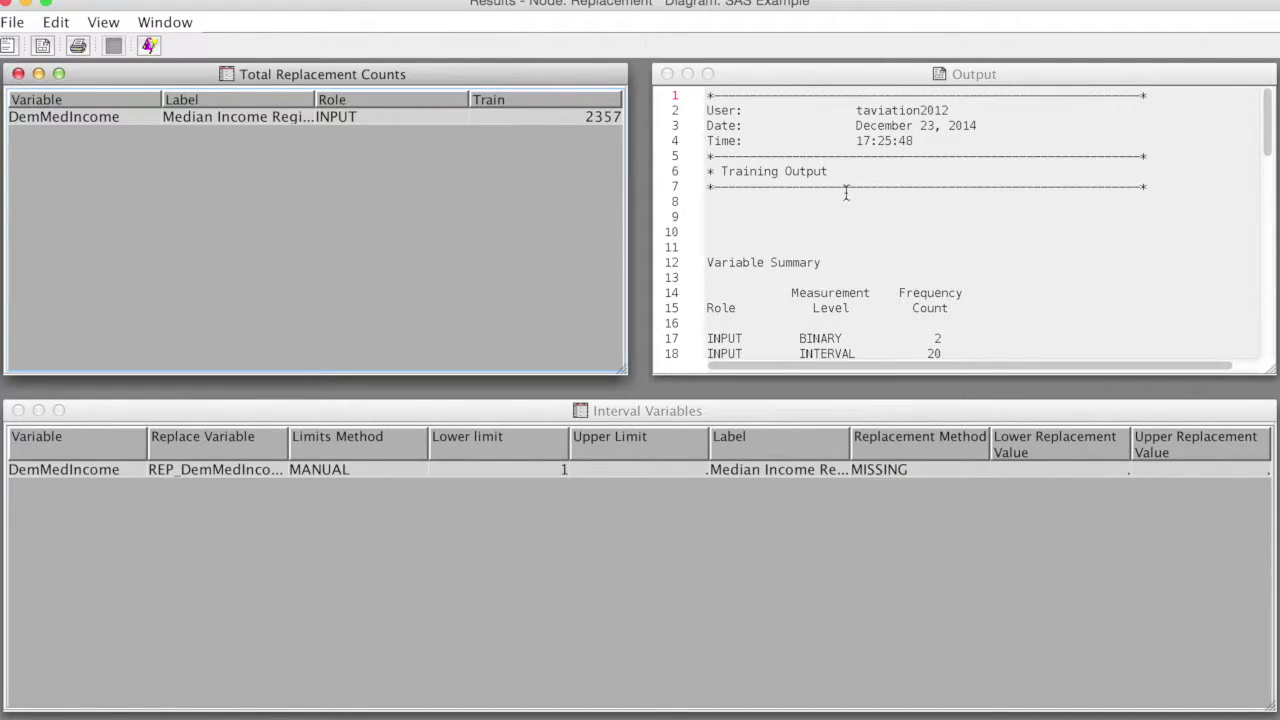
# Review the replacement counts (2357 DemMedIncome values) and output, then close the results
pyautogui.moveTo(1268, 128); pyautogui.dragTo(1268, 190)
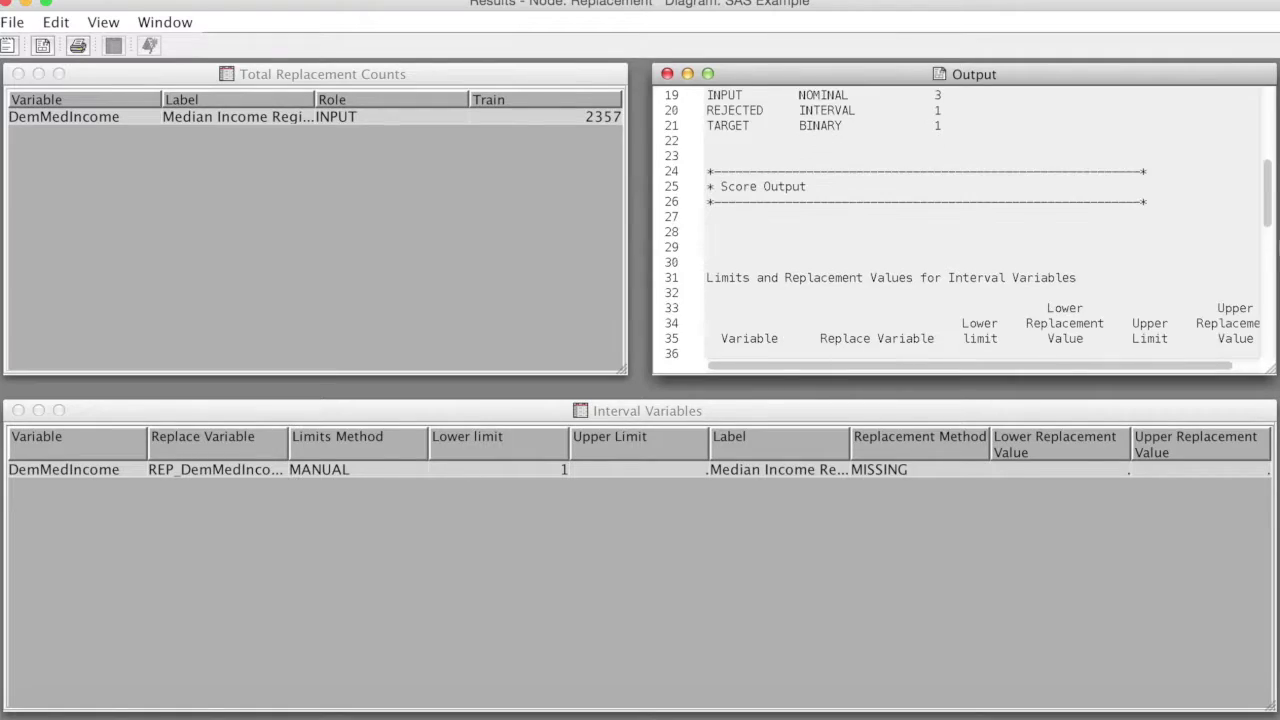
pyautogui.scroll(-10, 714, 252)
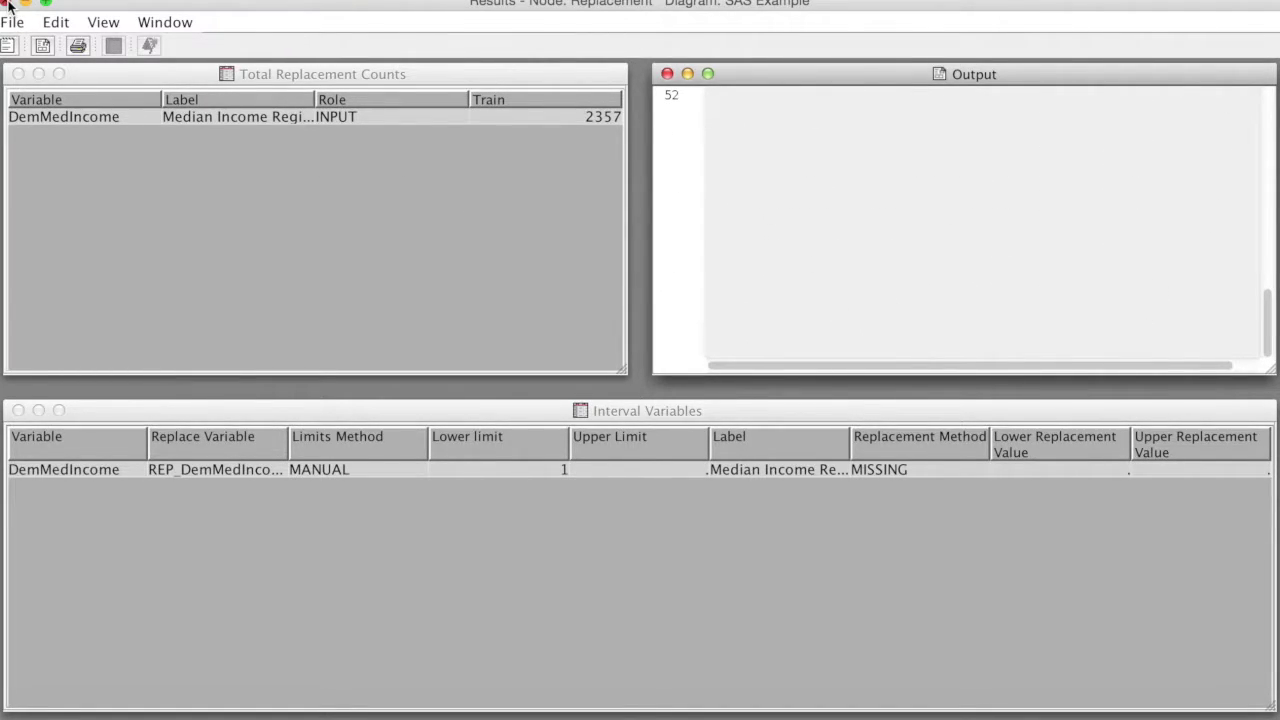
pyautogui.press('super+w')
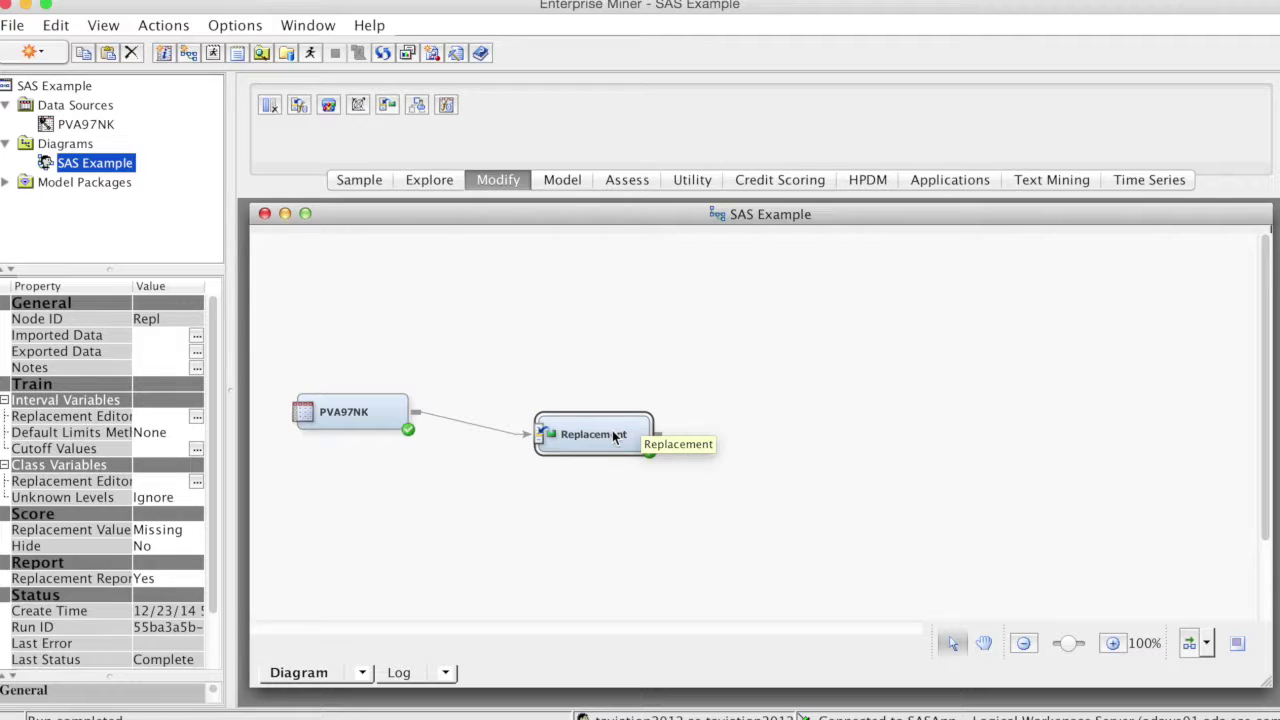
# Explore the Replacement node's exported EMWS1.Repl_TRAIN training table
pyautogui.click(197, 351)
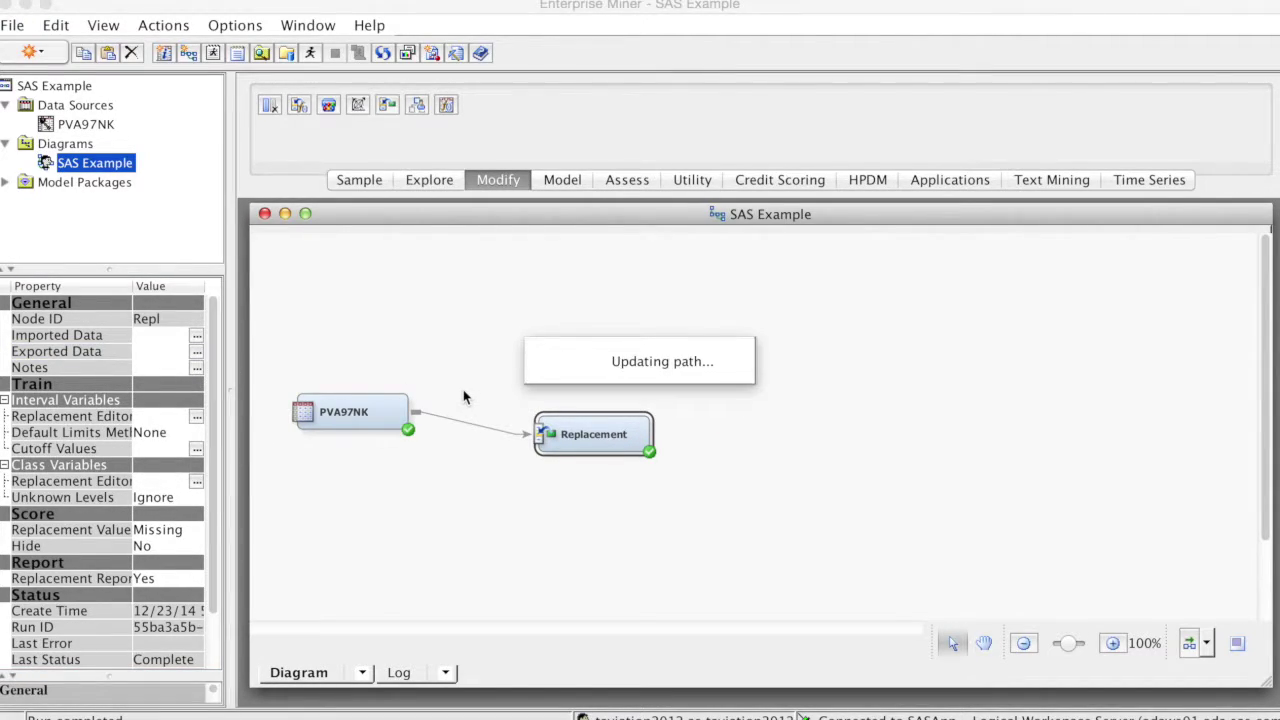
pyautogui.click(836, 488)
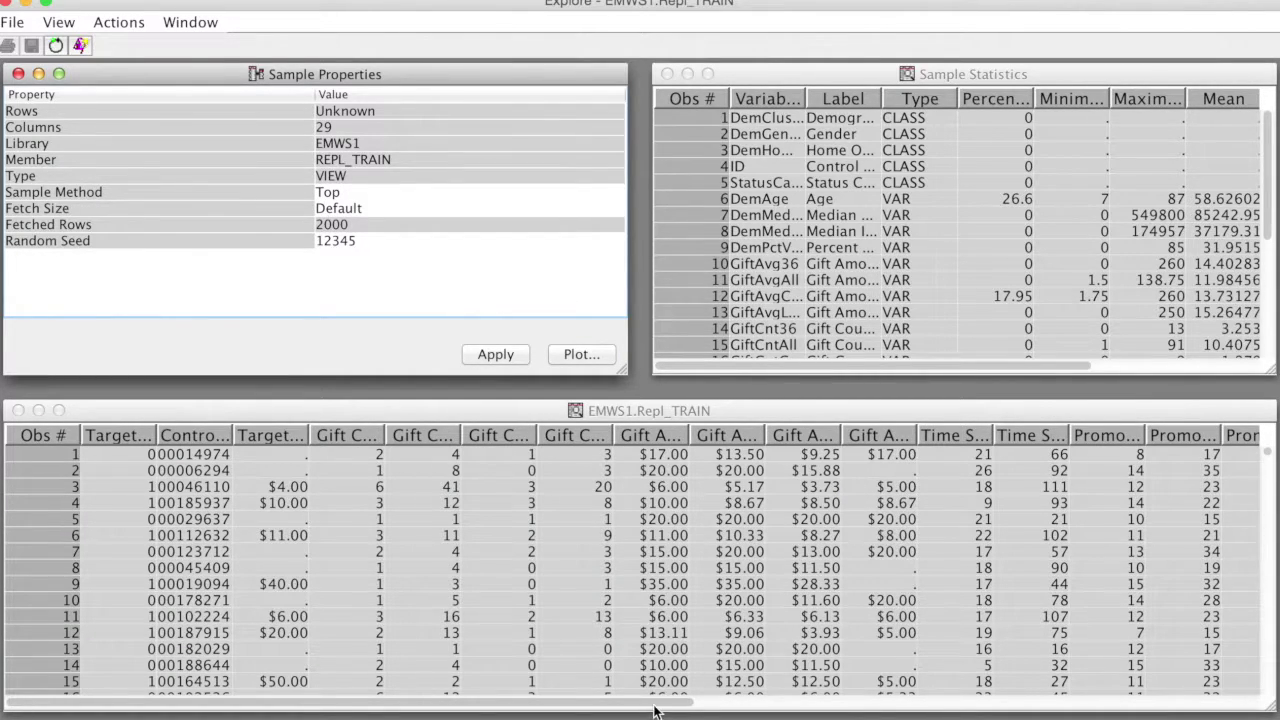
# Sort the table by the replaced income column, descending so missing values come first
pyautogui.moveTo(686, 703); pyautogui.dragTo(1262, 710)
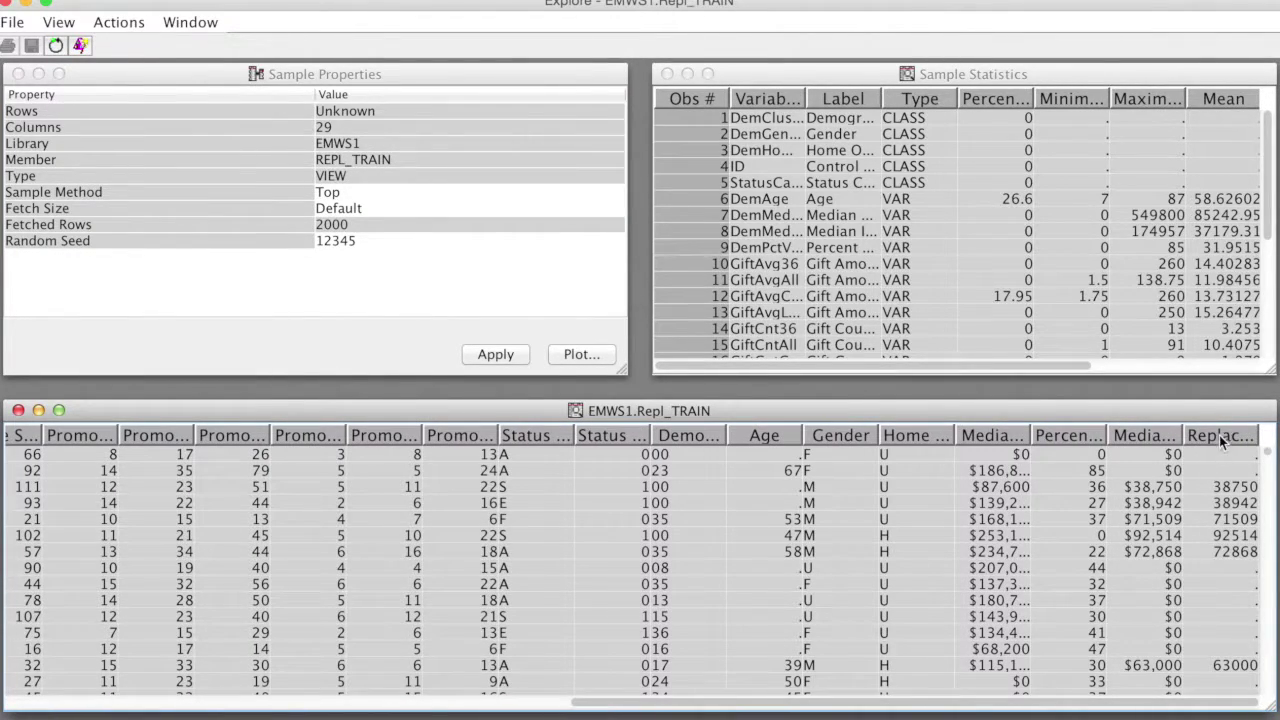
pyautogui.moveTo(1183, 436); pyautogui.dragTo(1165, 432)
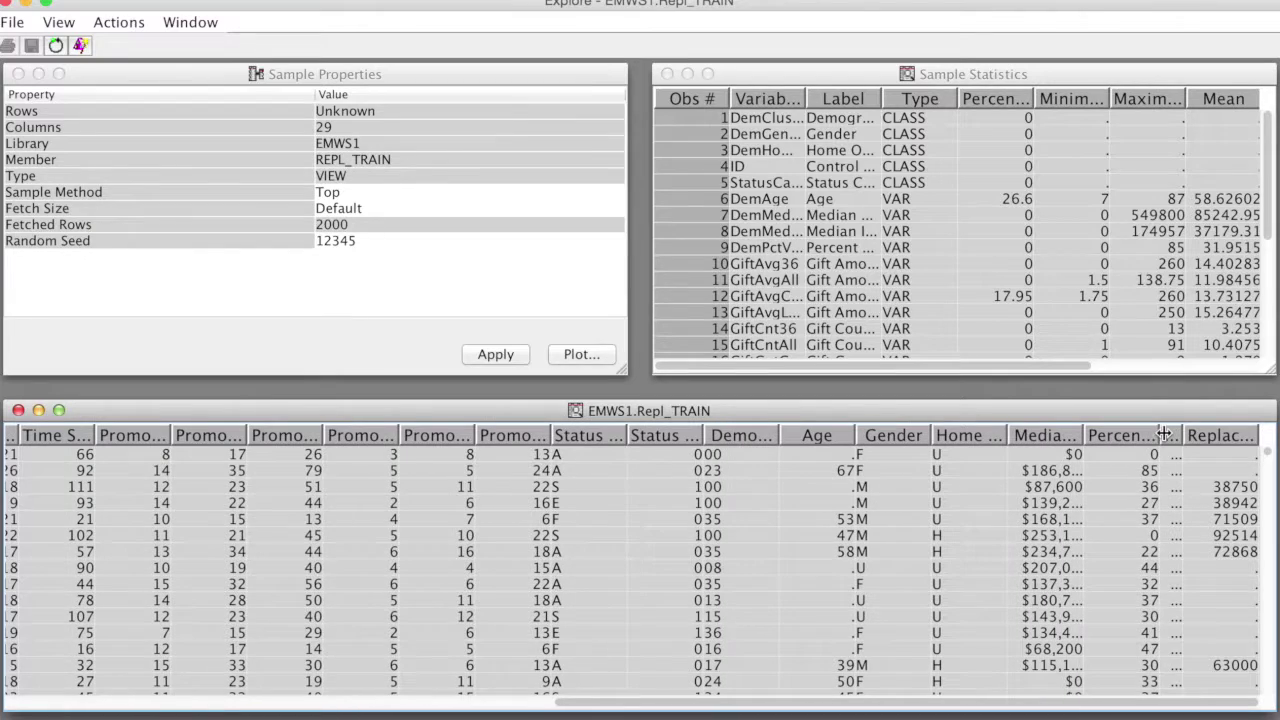
pyautogui.click(1222, 440)
pyautogui.click(1226, 440)
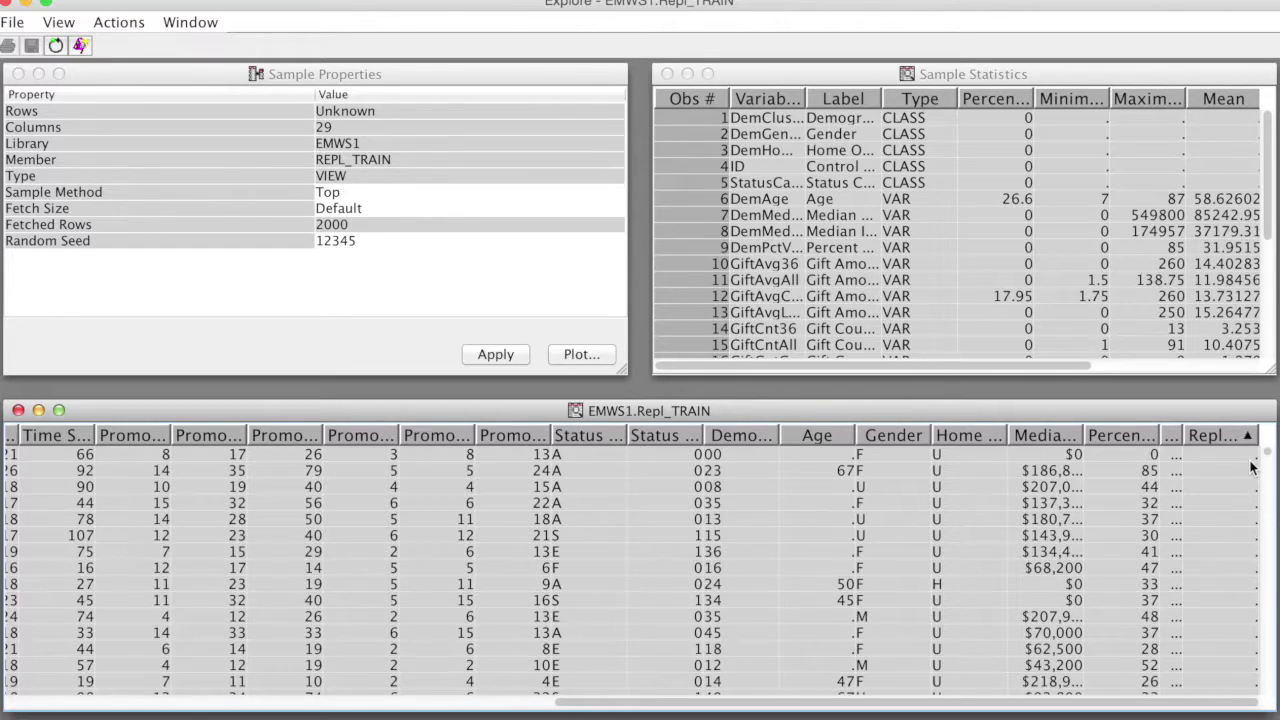
# Page down through the sorted rows and close the Explore view
pyautogui.click(1268, 538)
pyautogui.click(1268, 538)
pyautogui.click(1268, 538)
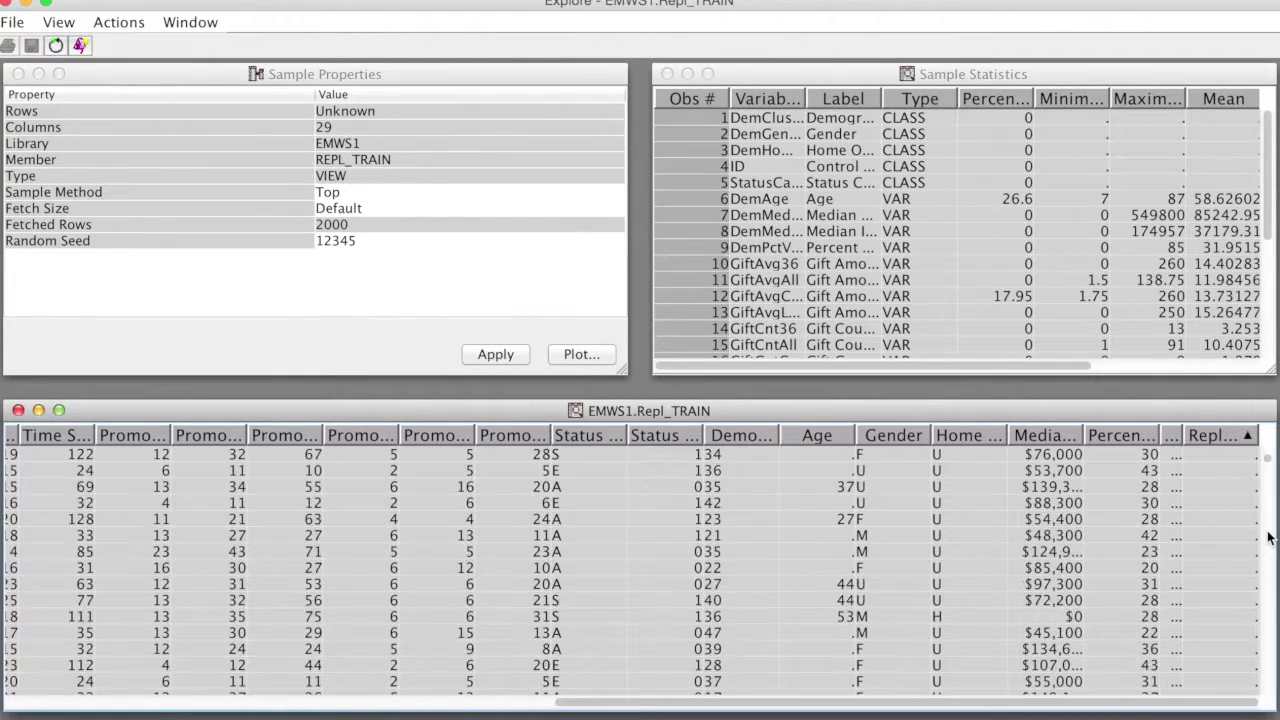
pyautogui.click(1268, 538)
pyautogui.click(1268, 538)
pyautogui.click(1268, 538)
pyautogui.click(1268, 538)
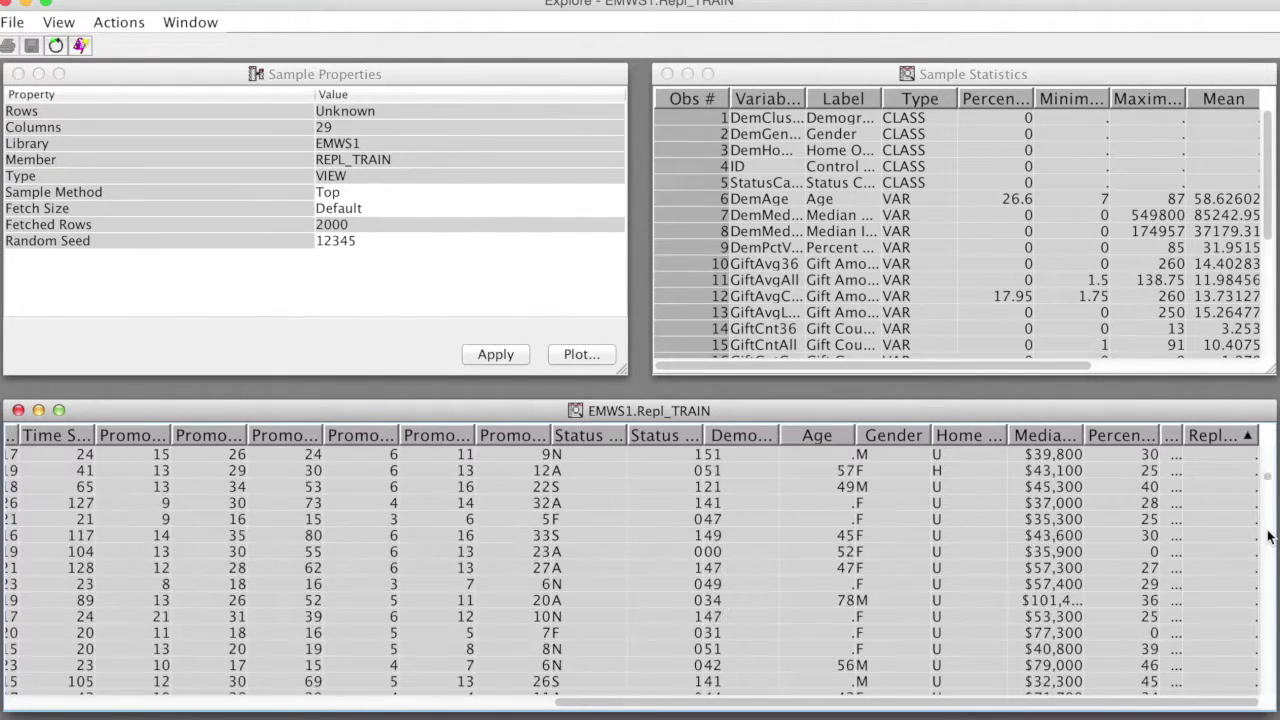
pyautogui.click(1268, 538)
pyautogui.click(1270, 538)
pyautogui.click(1268, 538)
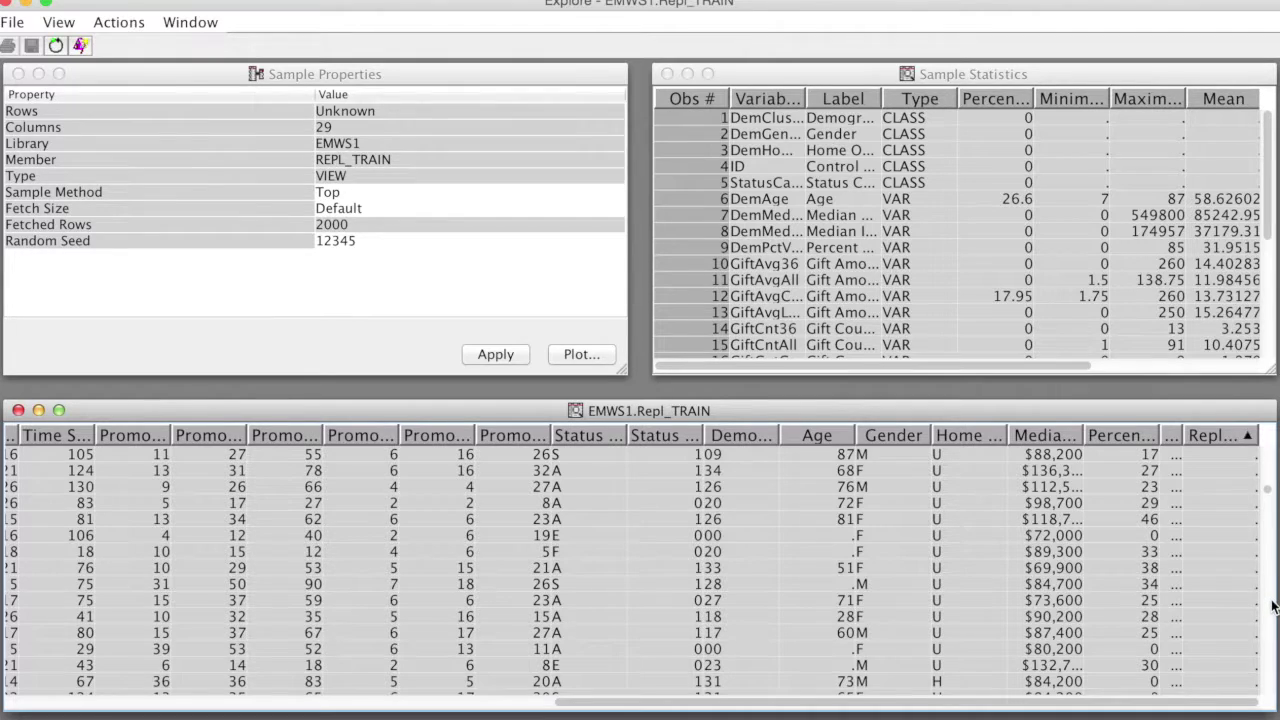
pyautogui.click(1272, 605)
pyautogui.click(1272, 605)
pyautogui.click(1272, 605)
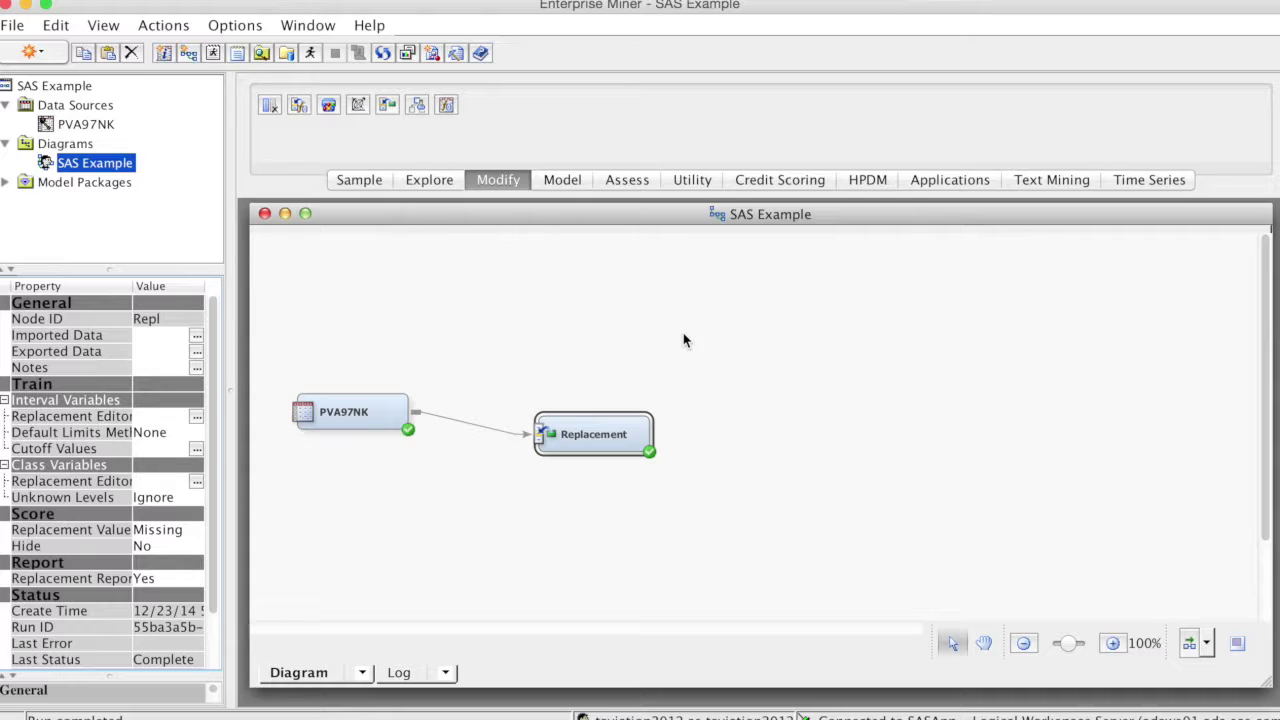
# Add an Impute node right of Replacement and connect Replacement to it
pyautogui.moveTo(298, 104); pyautogui.dragTo(782, 436)
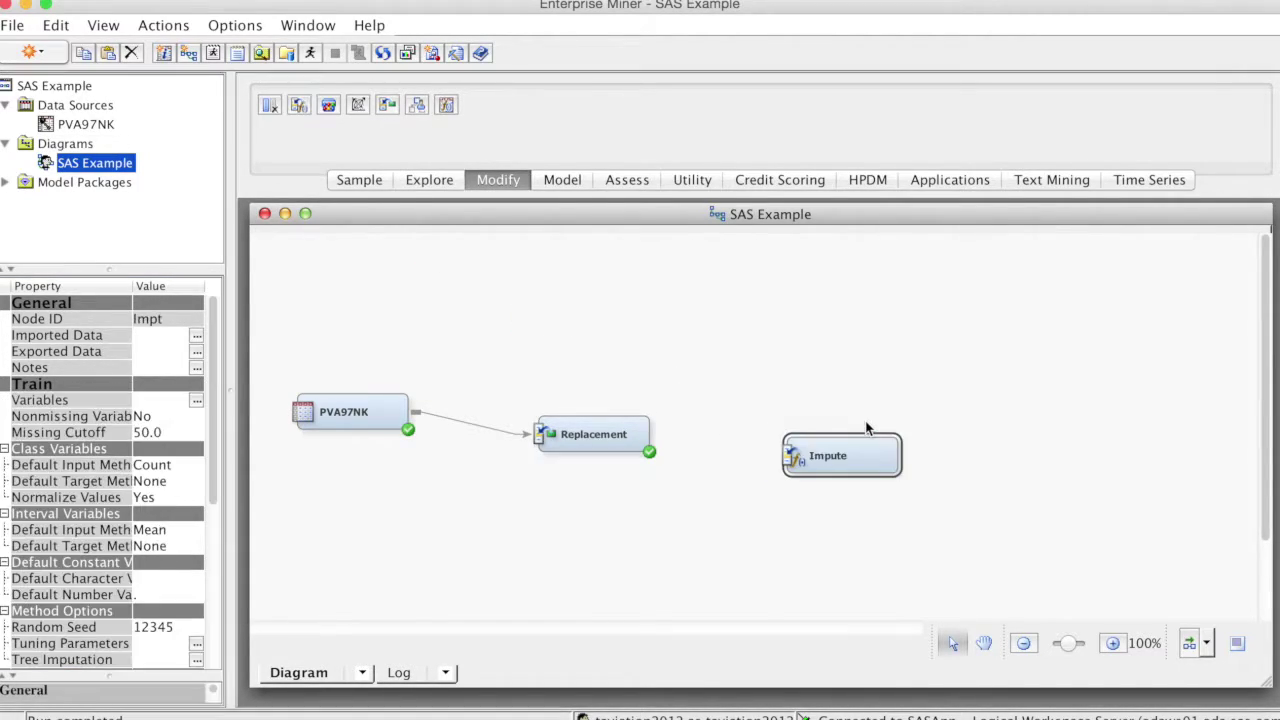
pyautogui.moveTo(656, 435); pyautogui.dragTo(795, 451)
pyautogui.moveTo(212, 380); pyautogui.dragTo(212, 418)
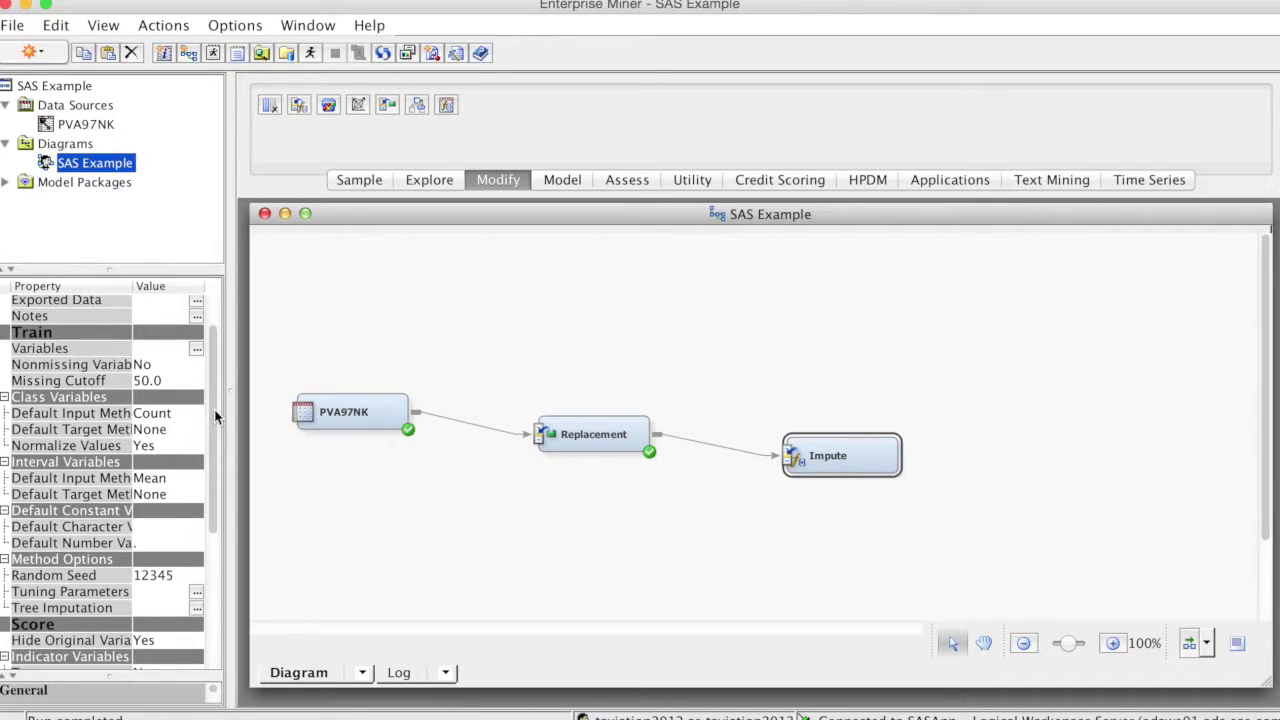
pyautogui.moveTo(216, 418); pyautogui.dragTo(221, 491)
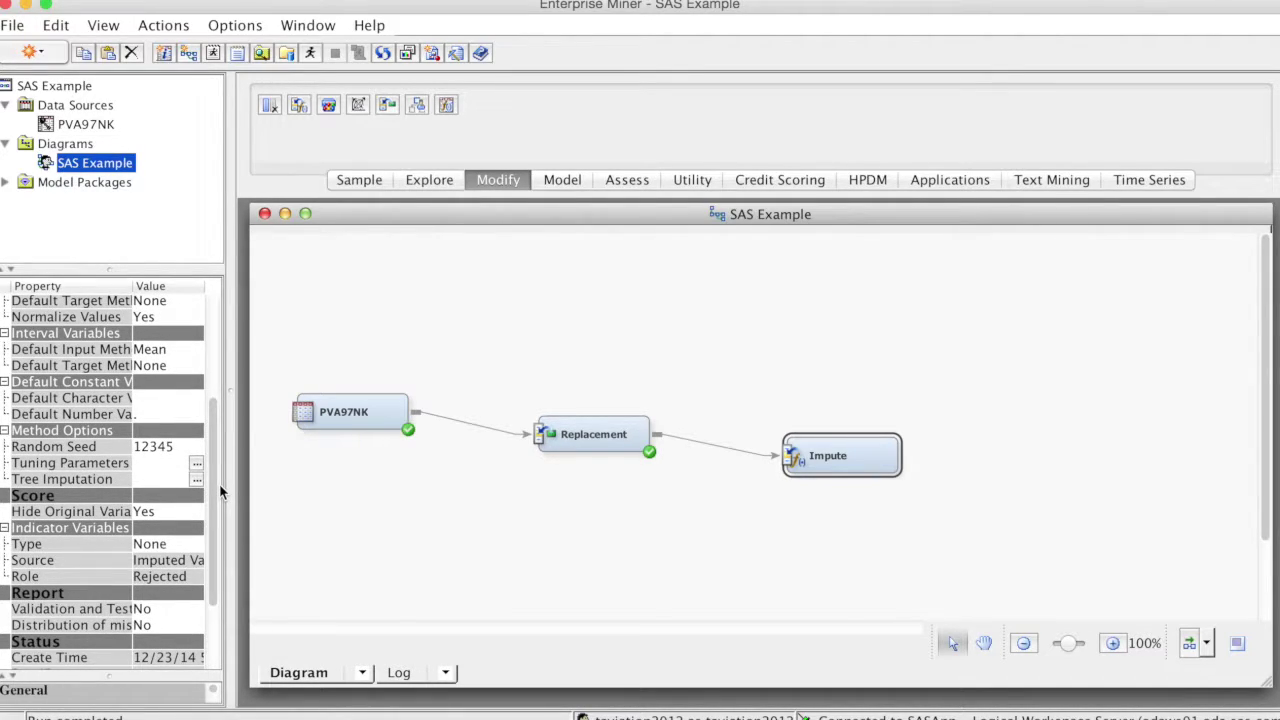
# Set the Impute node's indicator variables to type Unique with role Input
pyautogui.moveTo(221, 491); pyautogui.dragTo(221, 500)
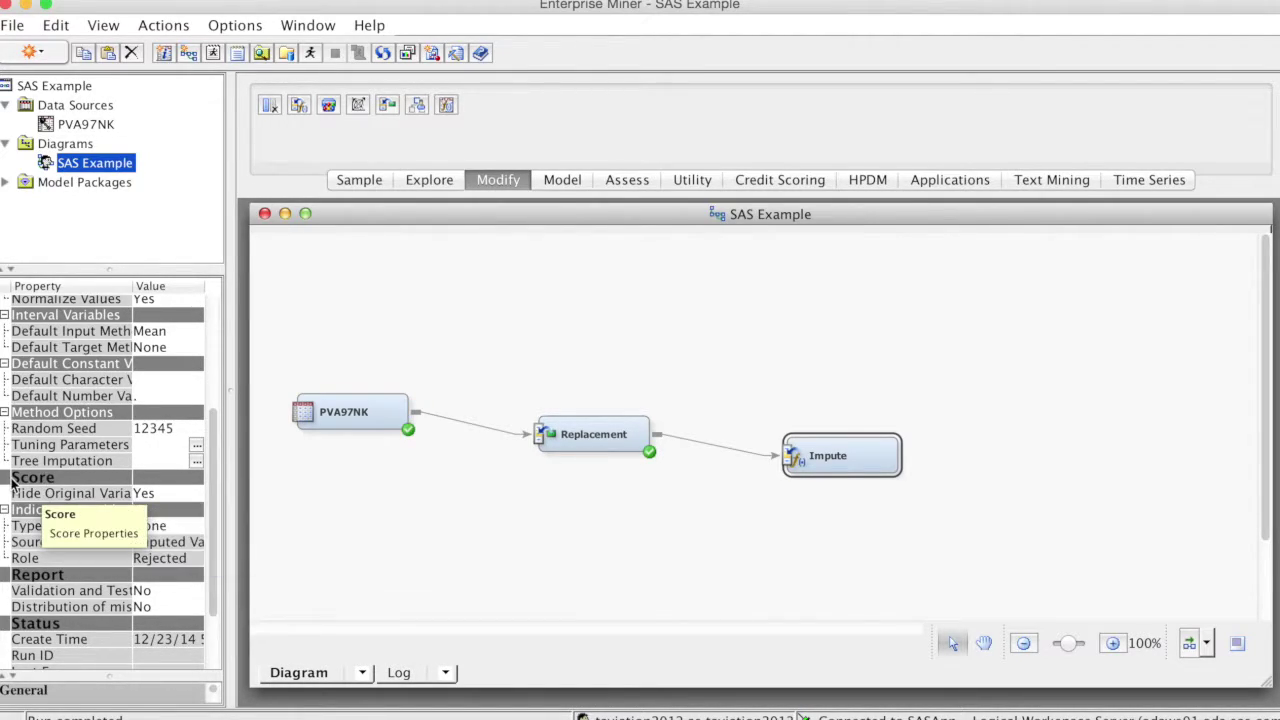
pyautogui.click(150, 525)
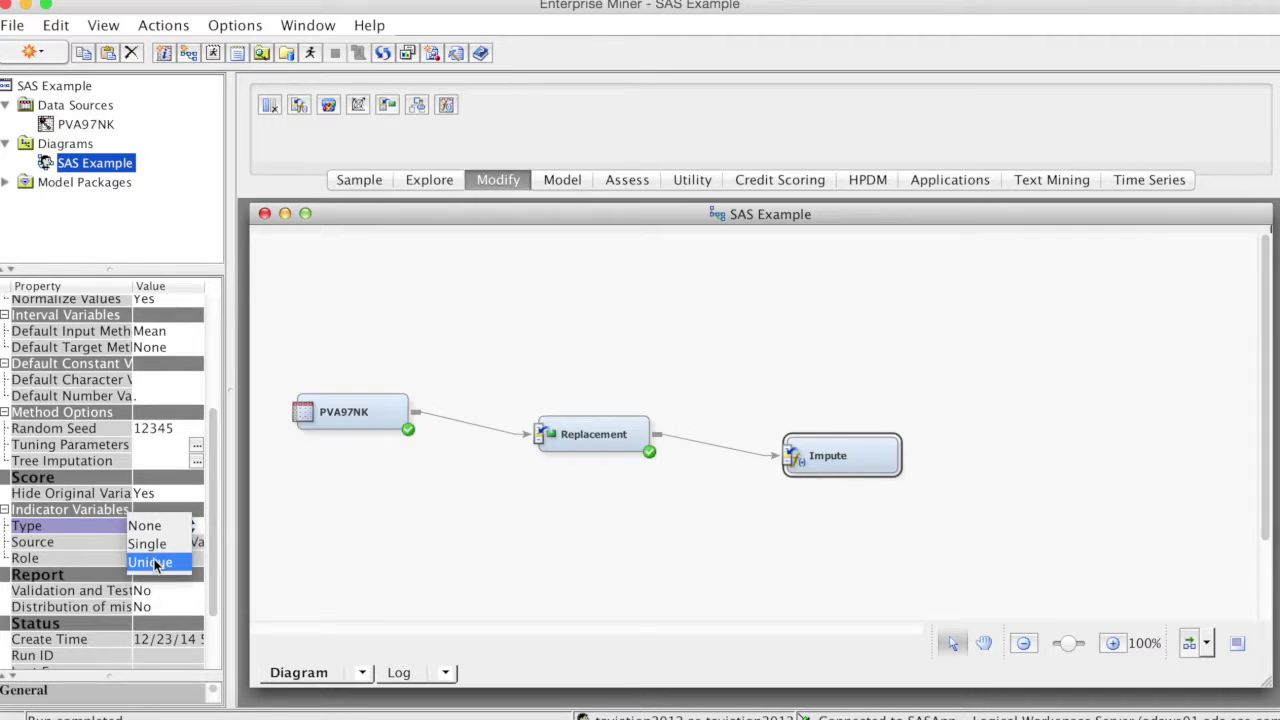
pyautogui.click(155, 563)
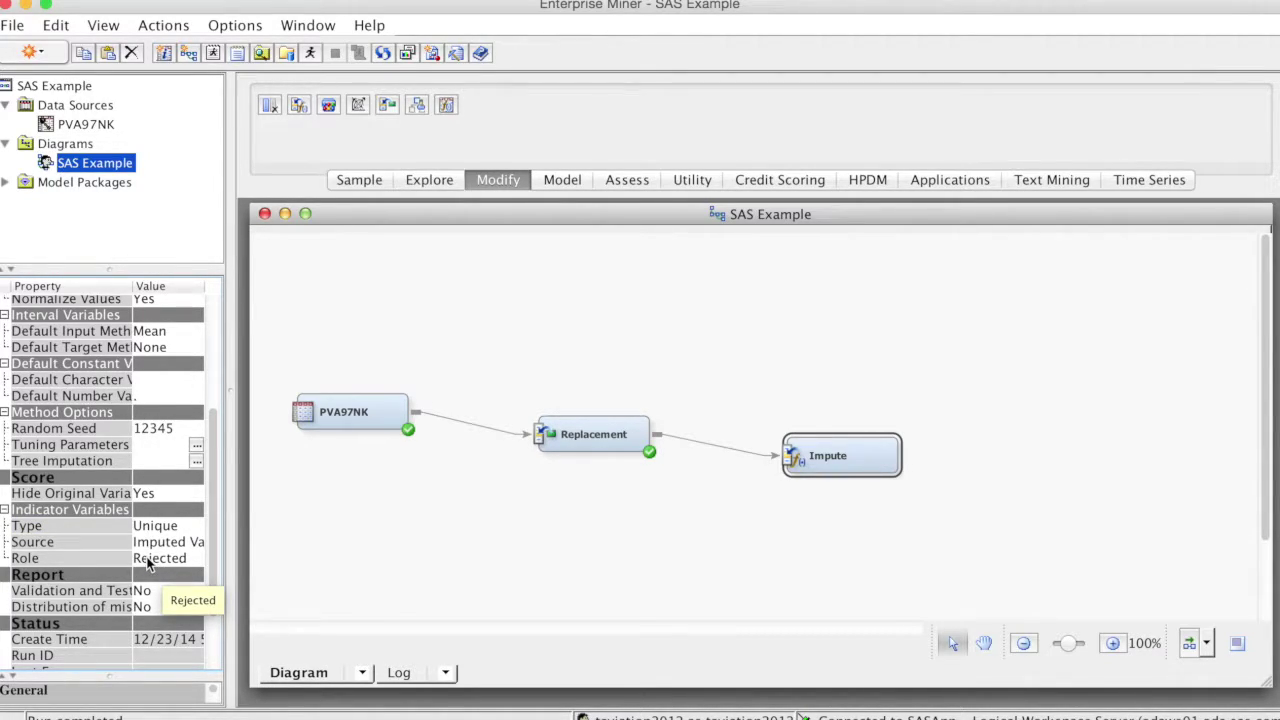
pyautogui.click(147, 564)
pyautogui.click(155, 542)
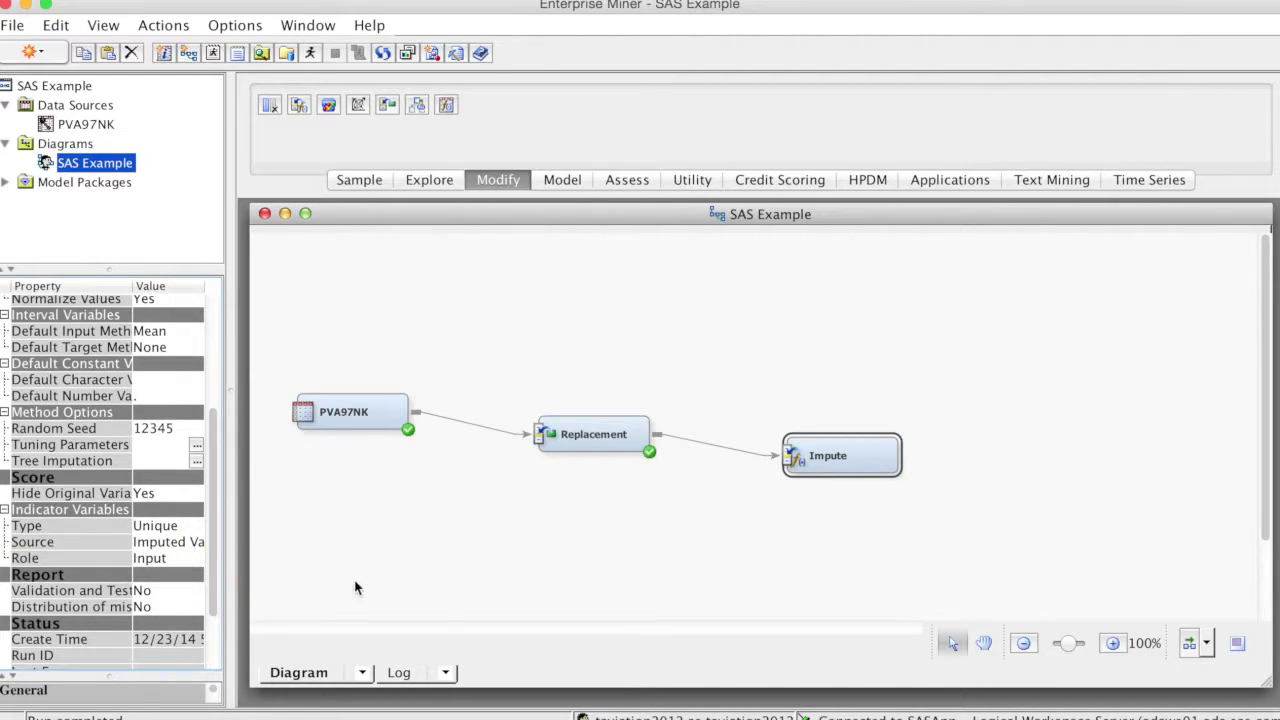
# Run the path through the Impute node and open its results
pyautogui.rightClick(845, 458)
pyautogui.click(862, 470)
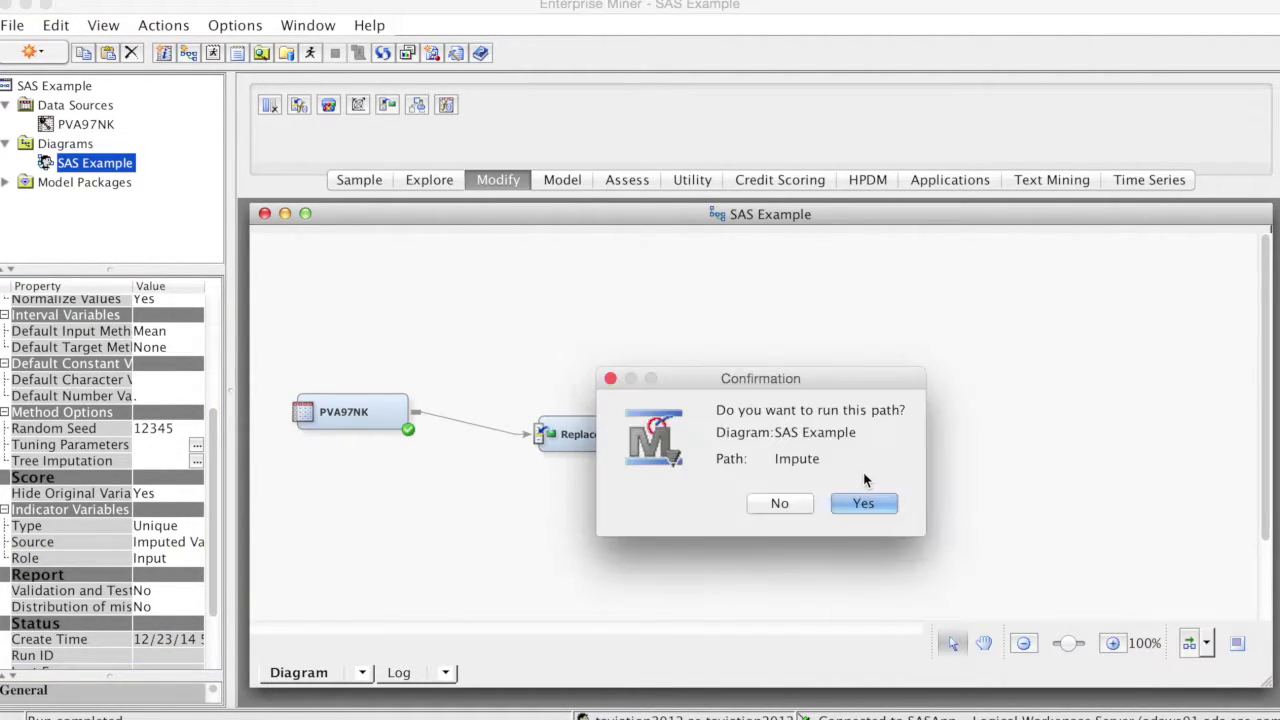
pyautogui.click(864, 501)
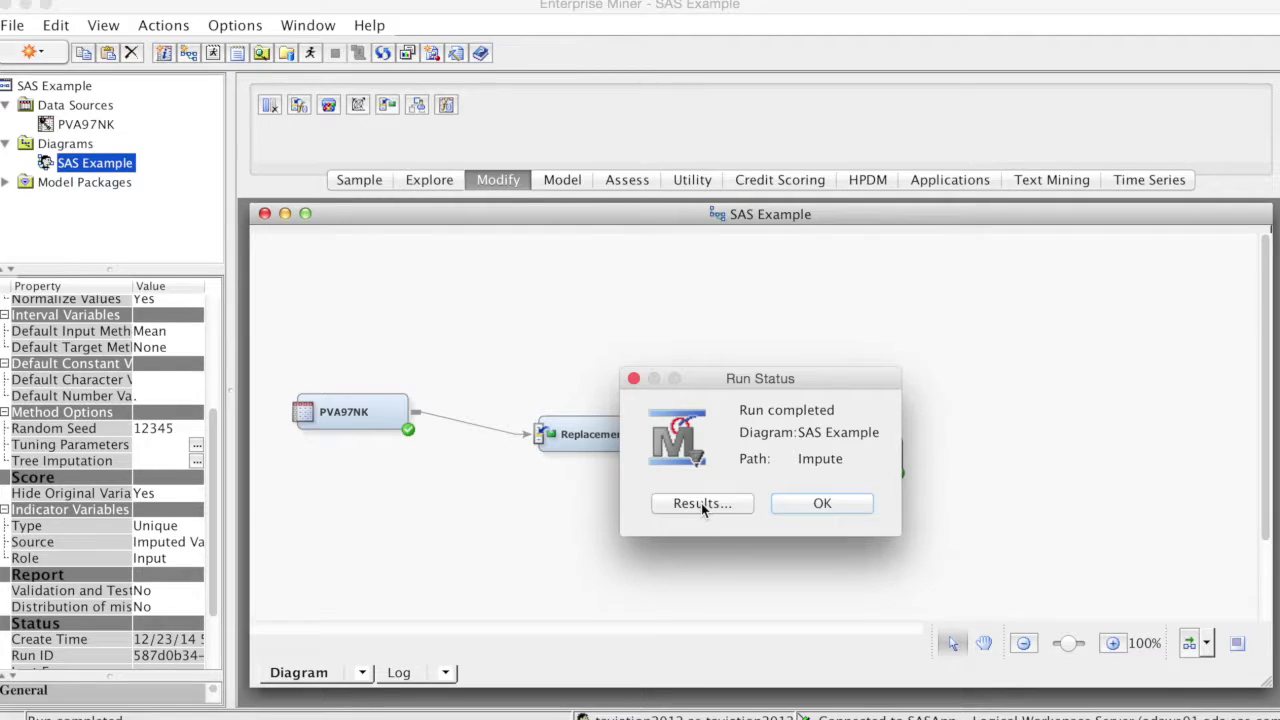
pyautogui.click(701, 503)
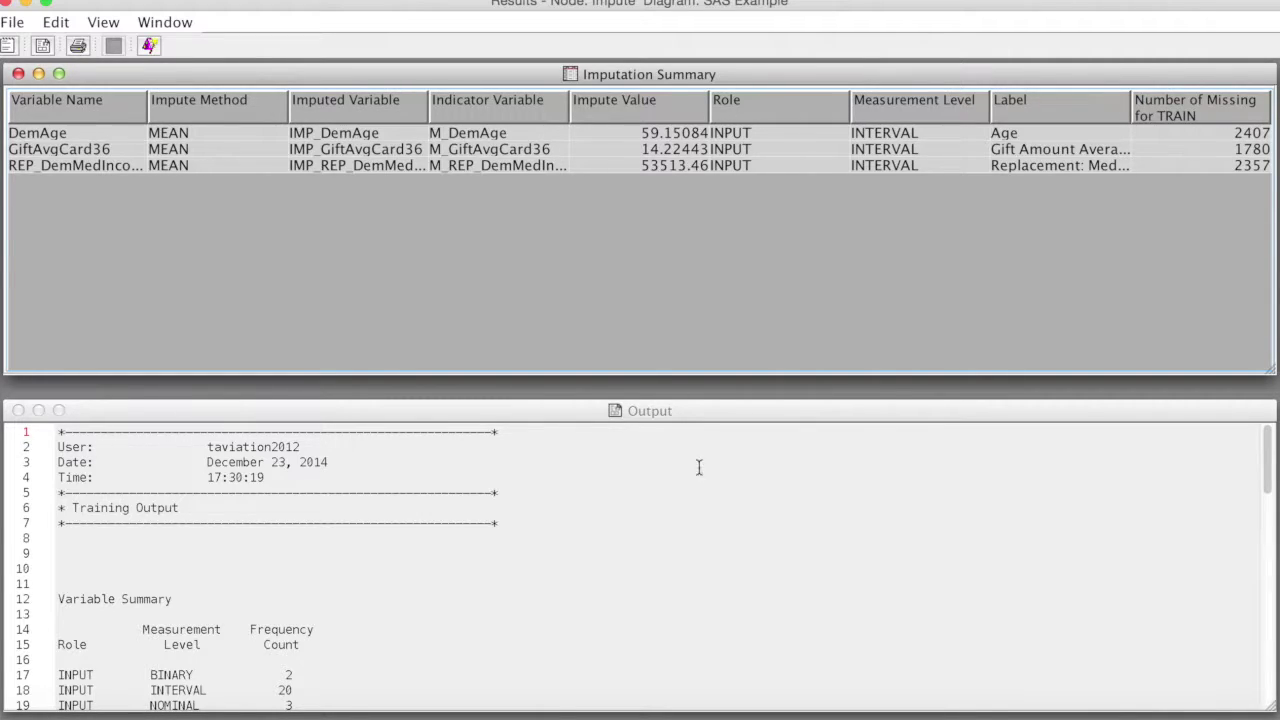
# Review the Impute output for the mean-imputed DemAge, GiftAvgCard36 and REP_DemMedIncome, then close the results
pyautogui.click(781, 548)
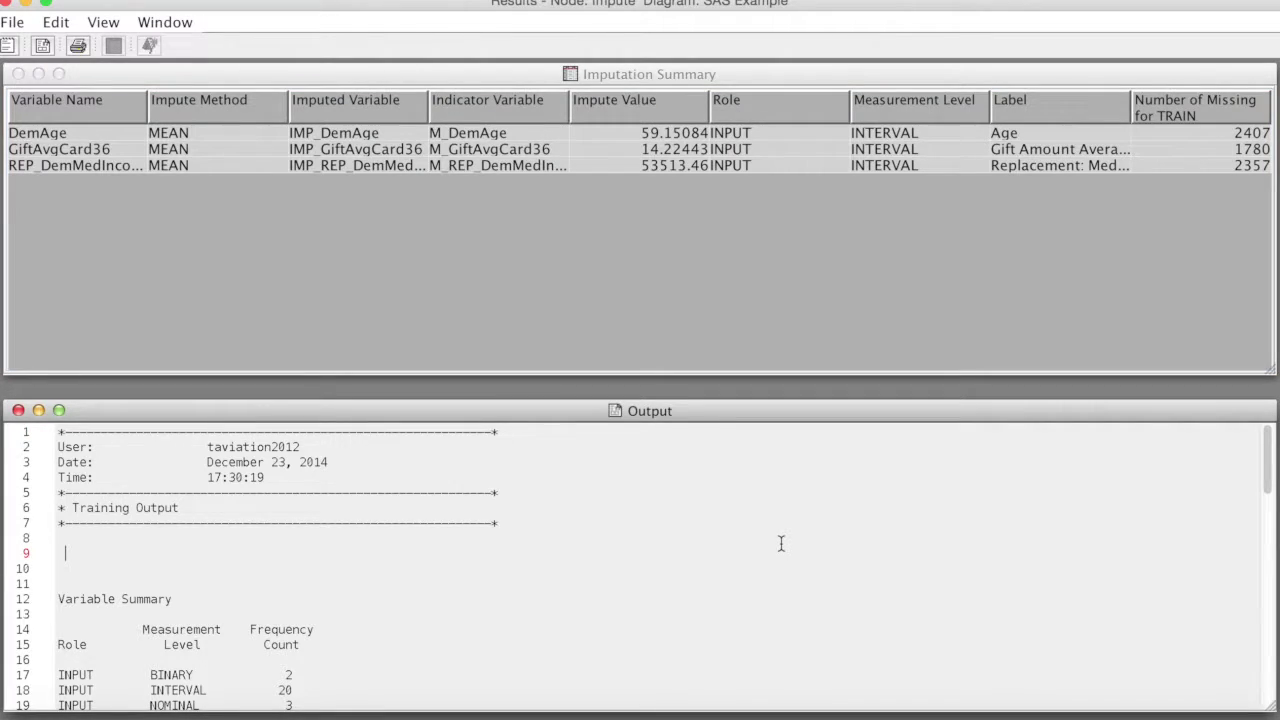
pyautogui.scroll(-4, 782, 540)
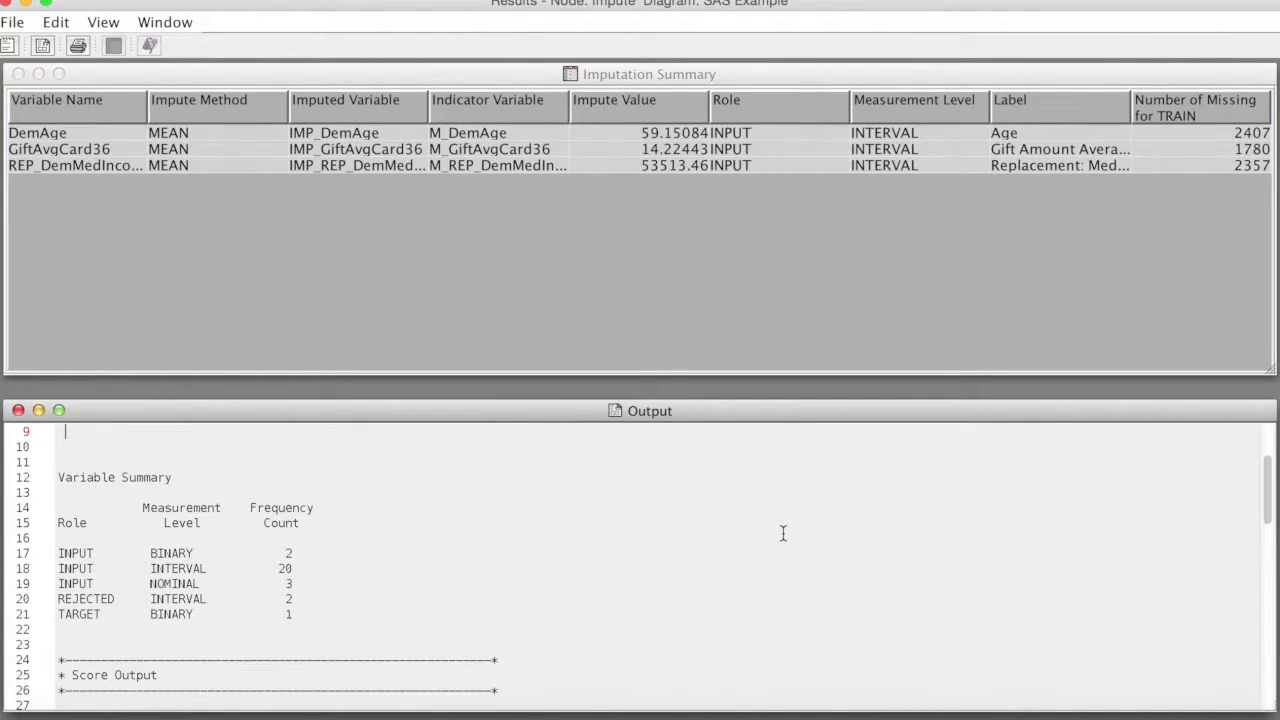
pyautogui.scroll(4, 783, 533)
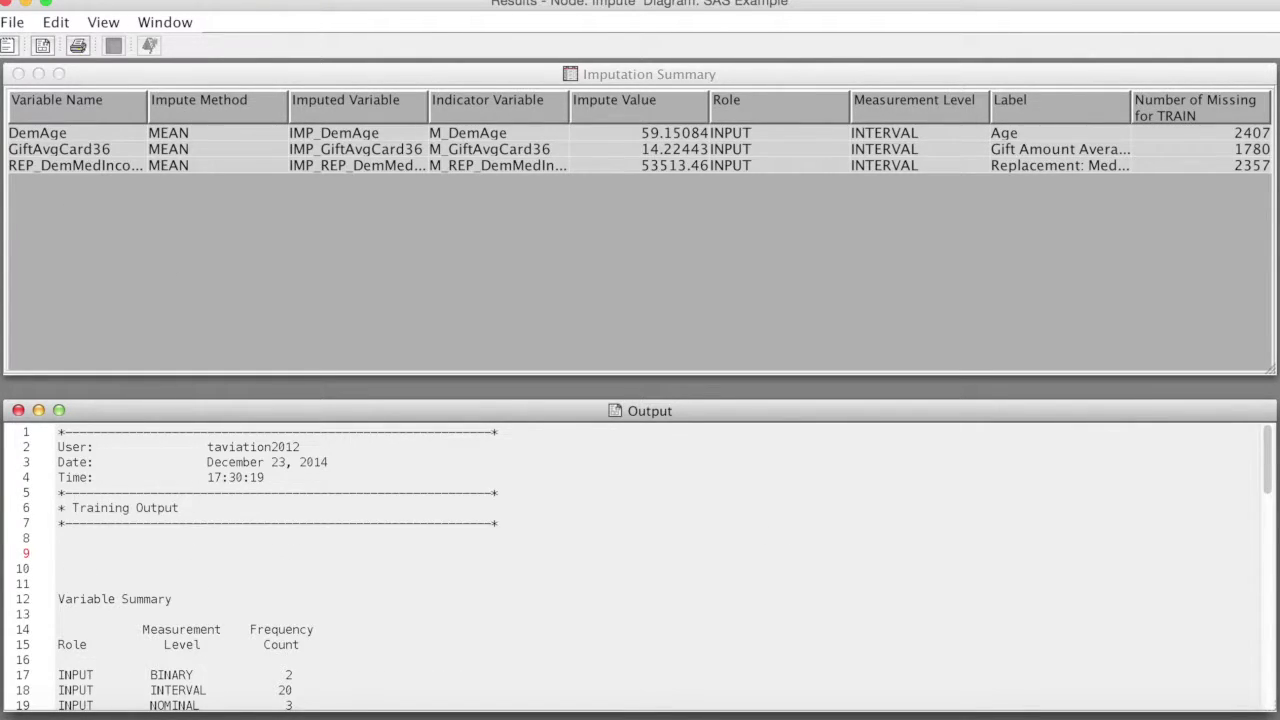
pyautogui.click(7, 4)
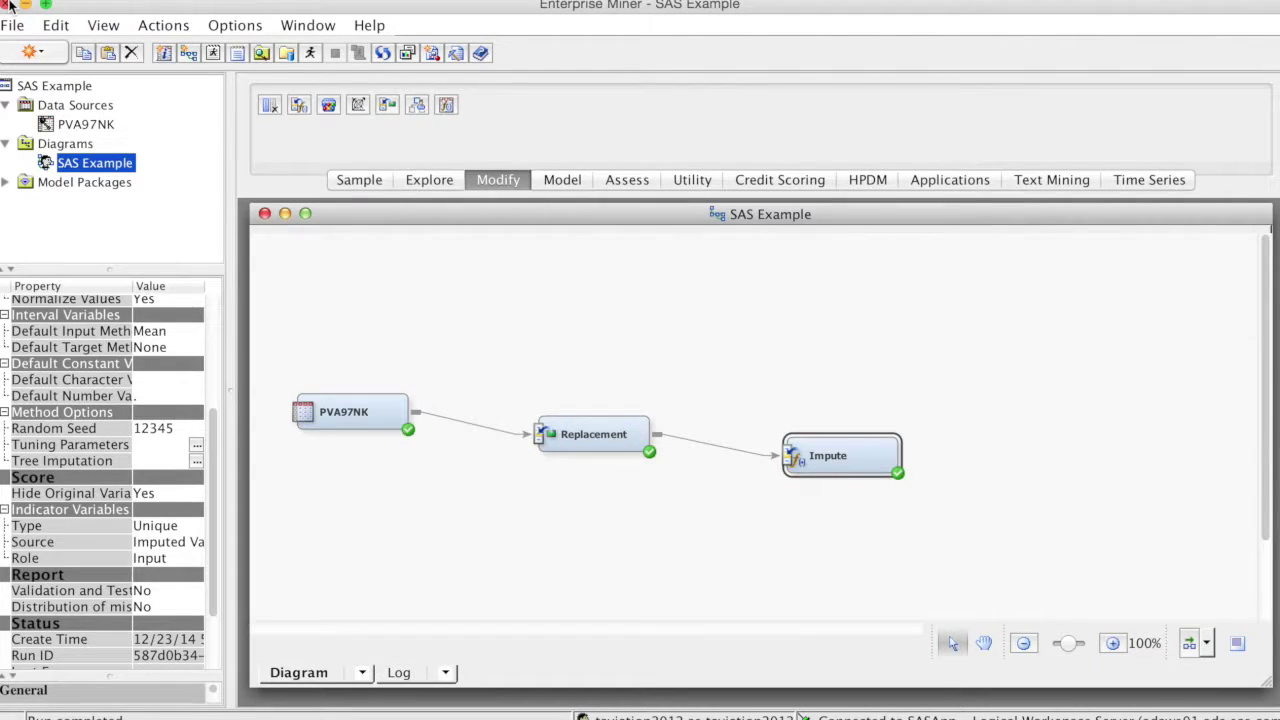